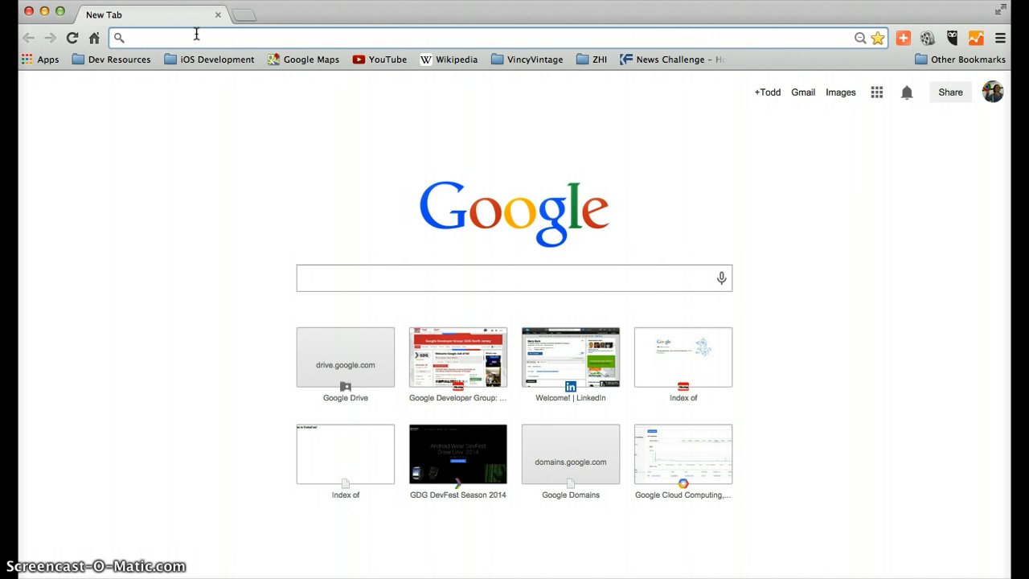
text(www.go)
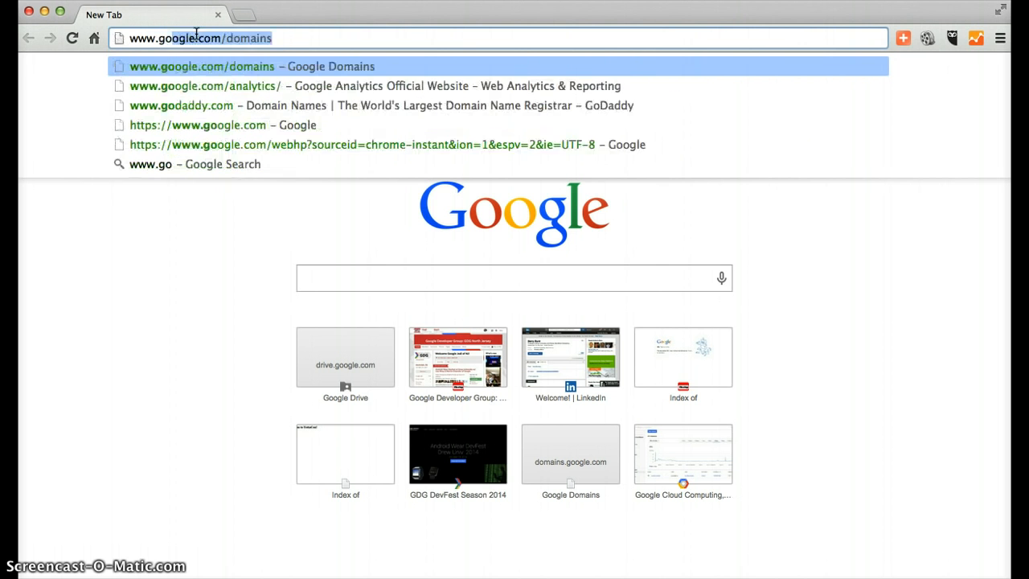
text(daddy.com)
key(Return)
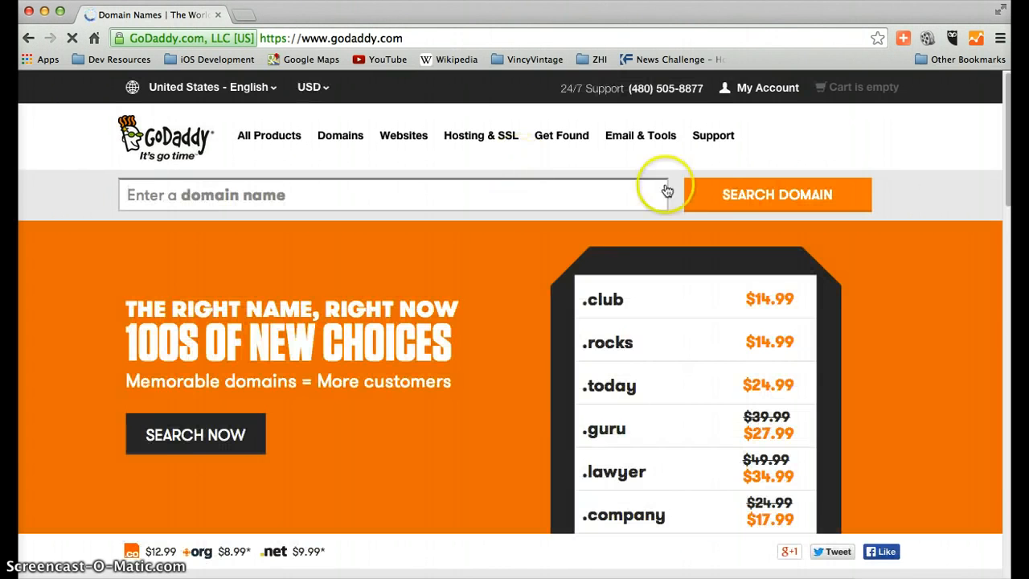
click(773, 90)
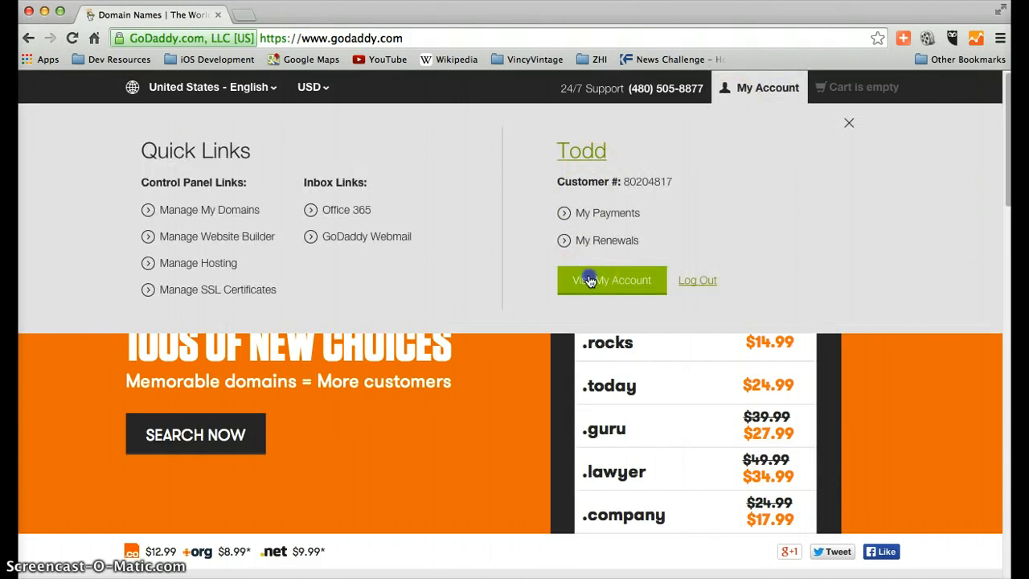
click(587, 273)
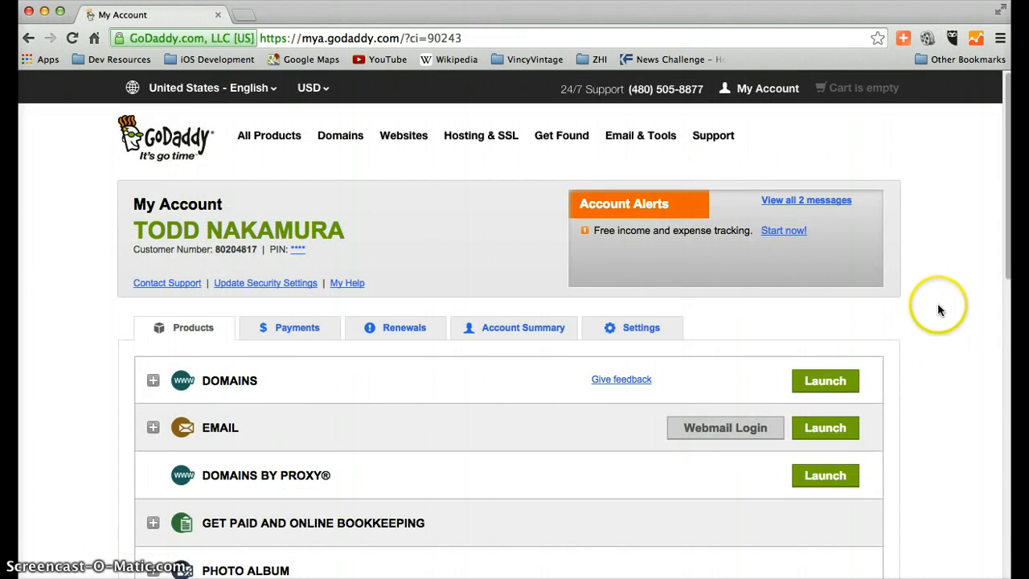
Expand the Domains product list, then open the details of clanket.com and review its domain settings
scroll(932, 326, down, 3)
click(152, 274)
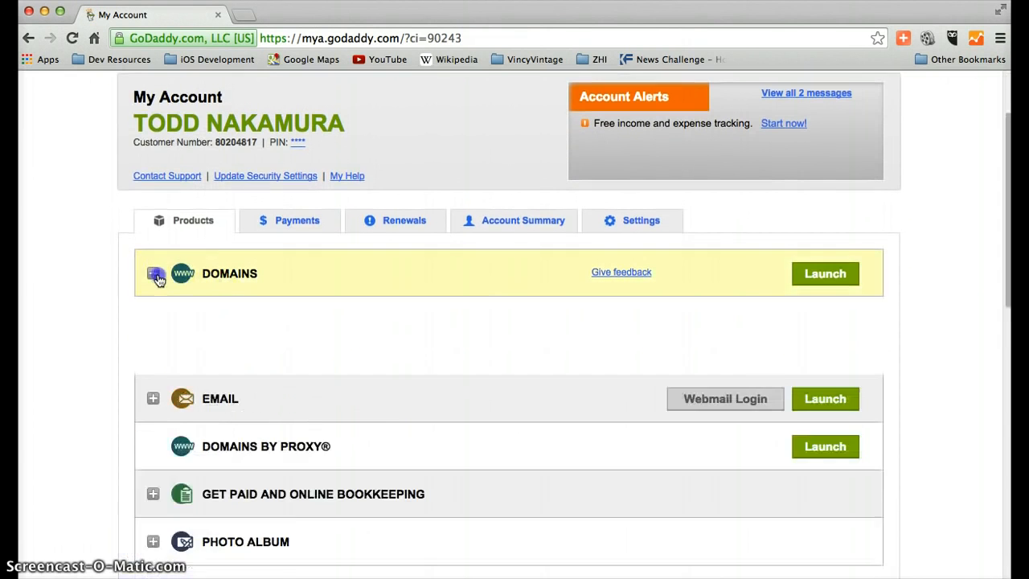
scroll(160, 277, down, 5)
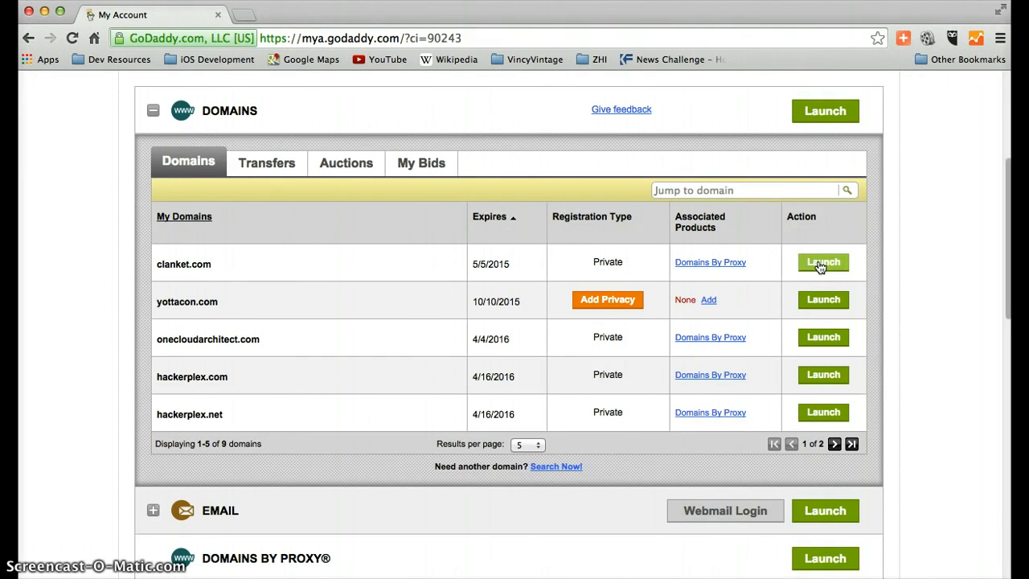
click(898, 255)
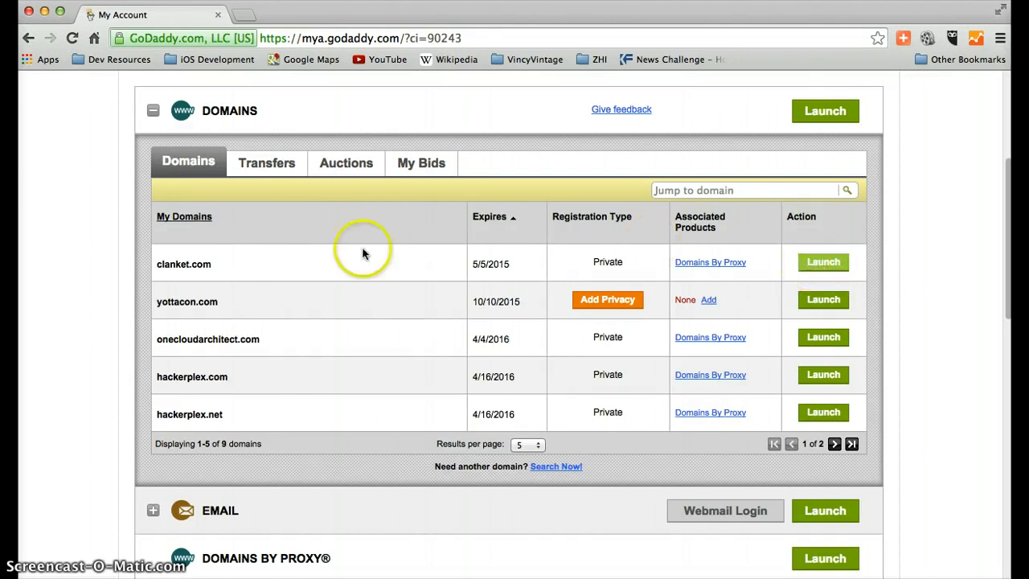
click(821, 264)
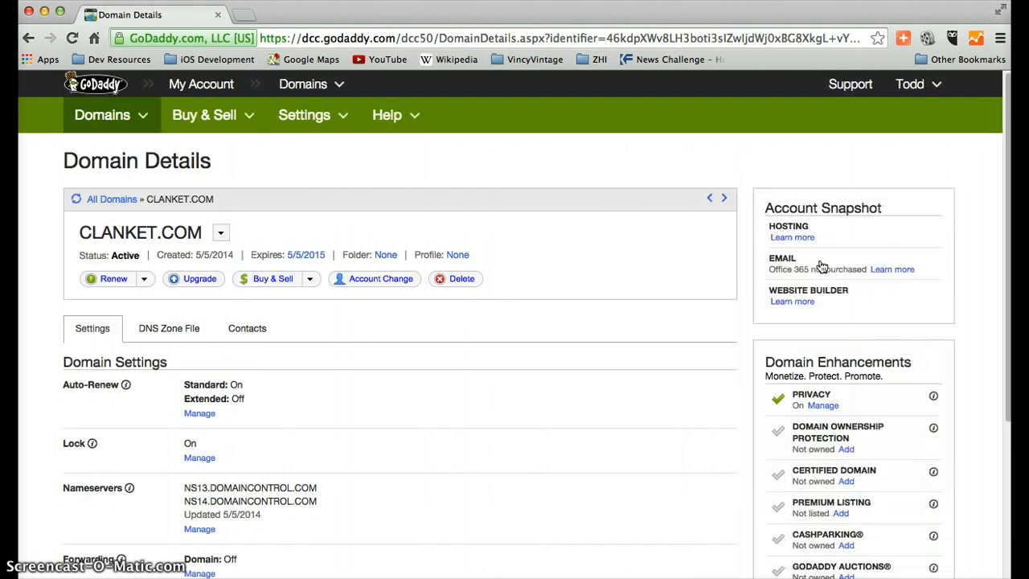
scroll(390, 395, down, 3)
scroll(413, 356, up, 3)
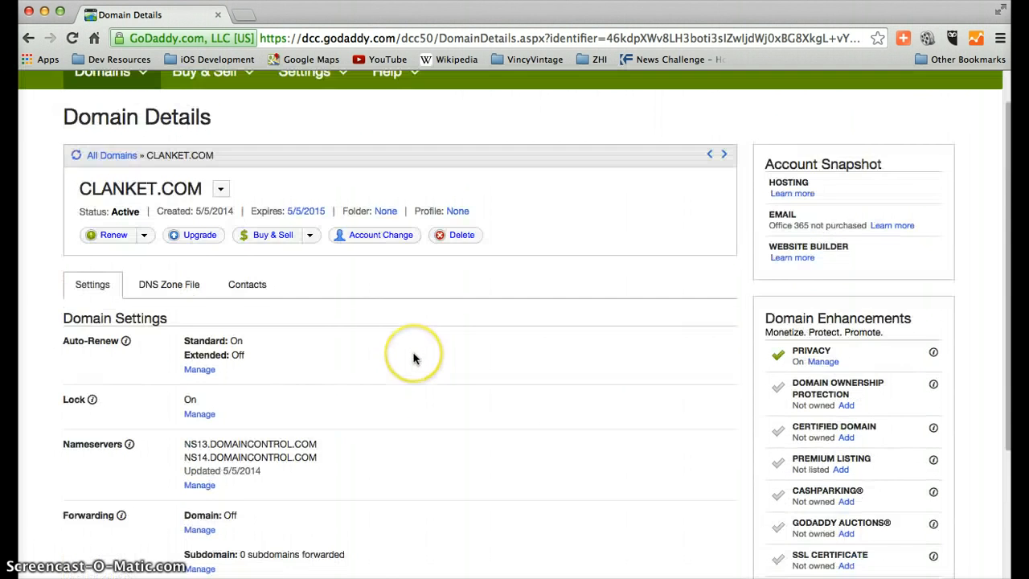
scroll(413, 356, down, 3)
scroll(413, 358, down, 2)
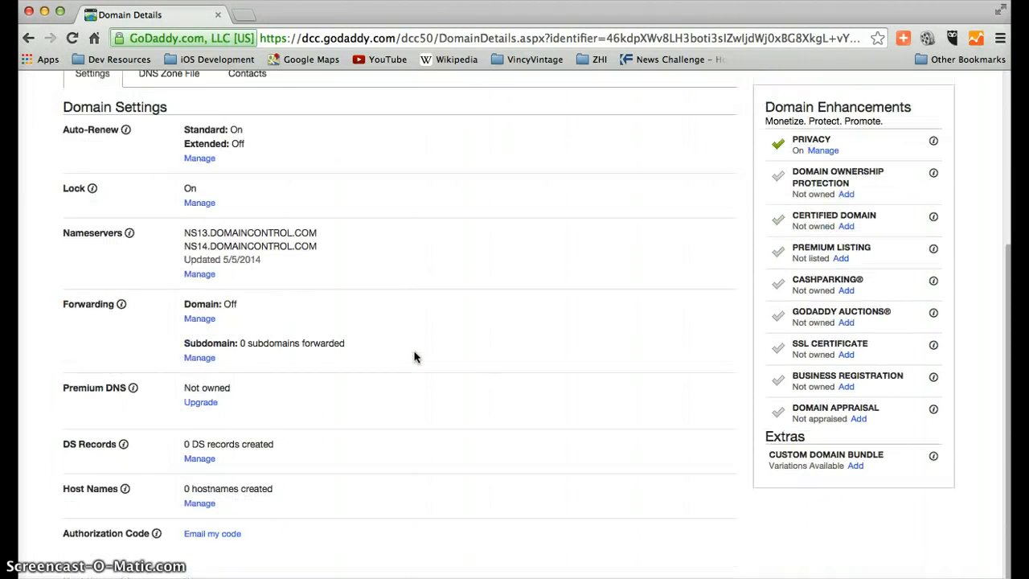
scroll(415, 357, up, 5)
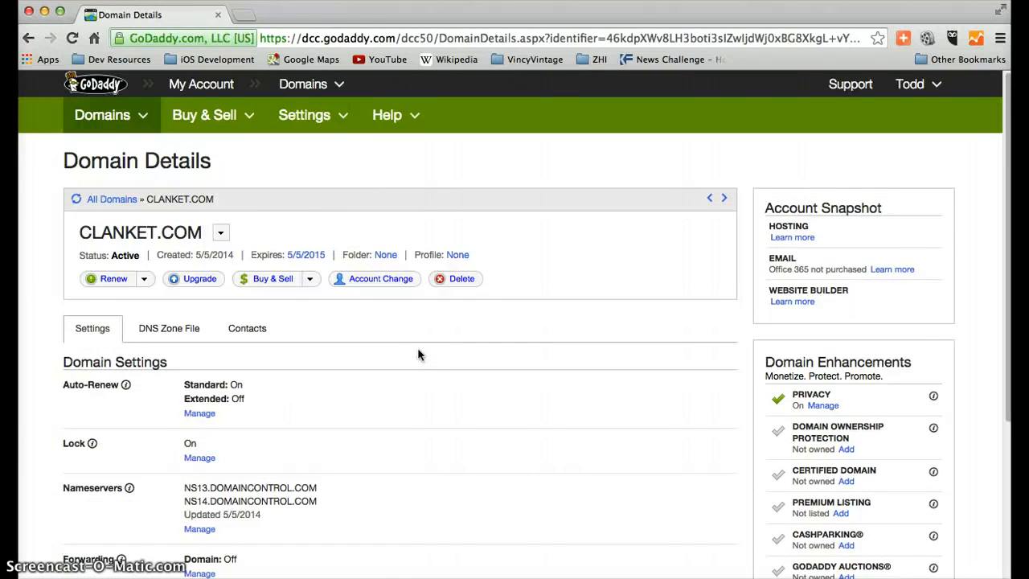
click(244, 15)
text(www.clanker.)
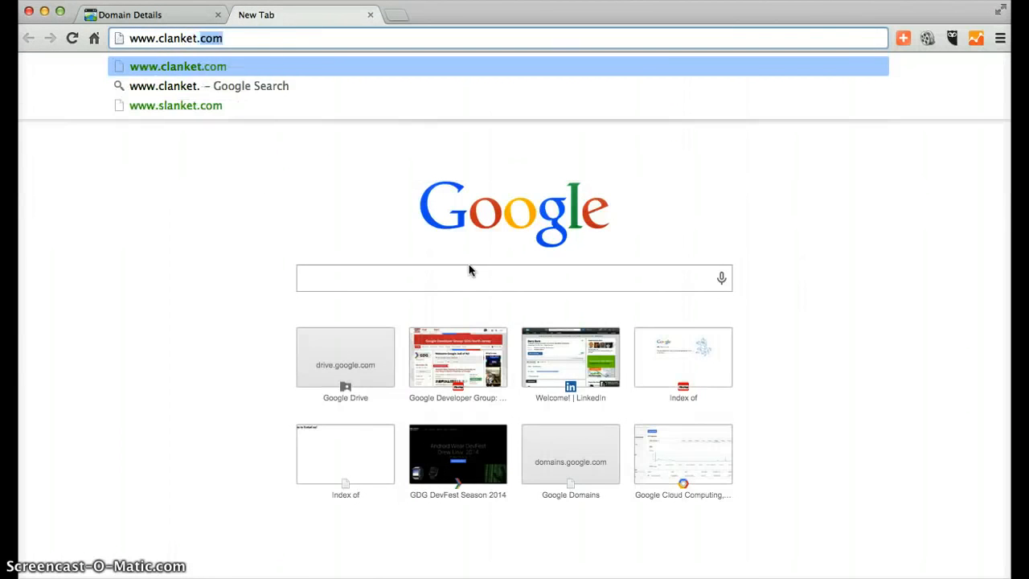
key(Return)
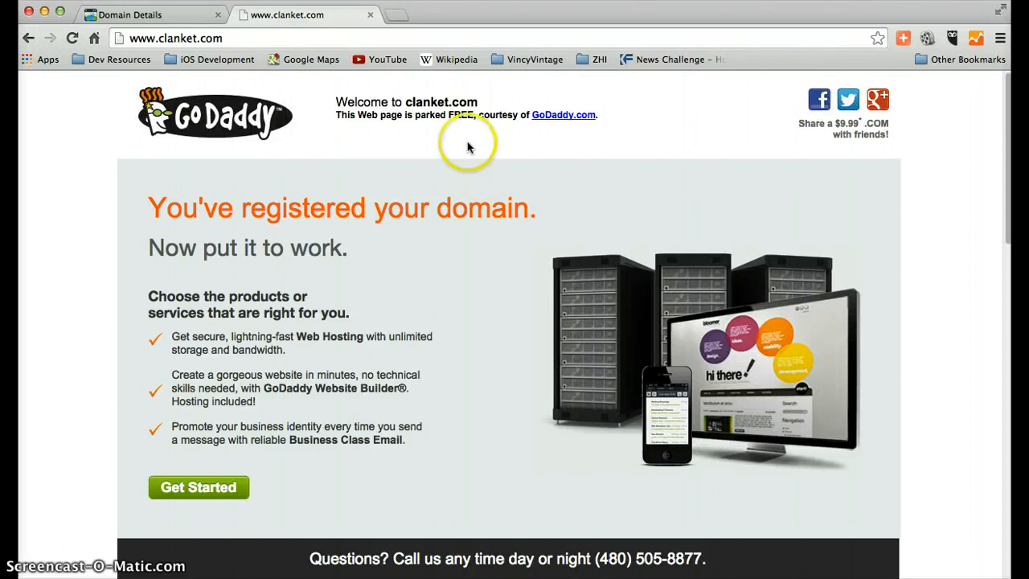
click(369, 15)
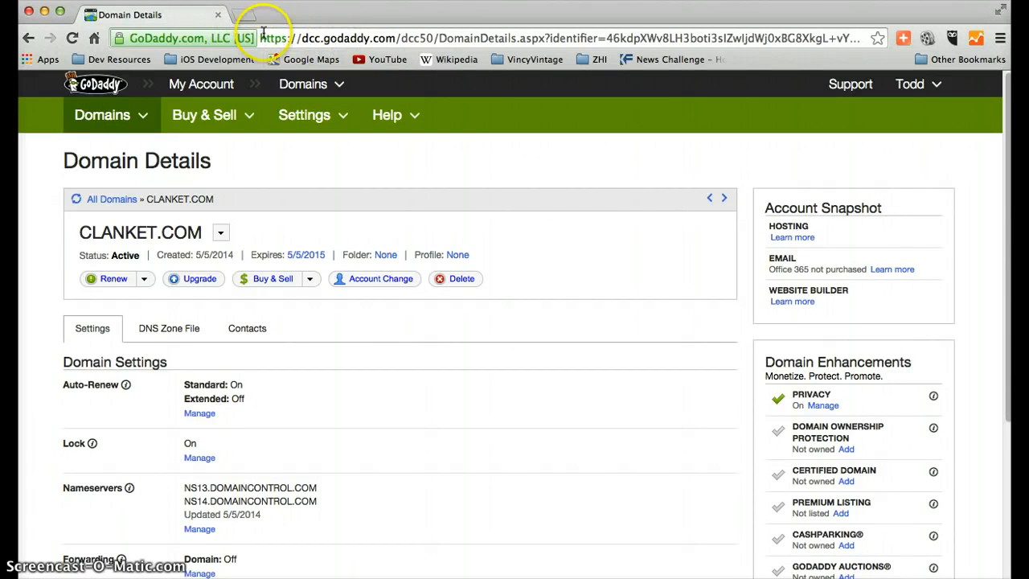
Open cloud.google.com in a new tab and go to the developer console's project list
click(241, 17)
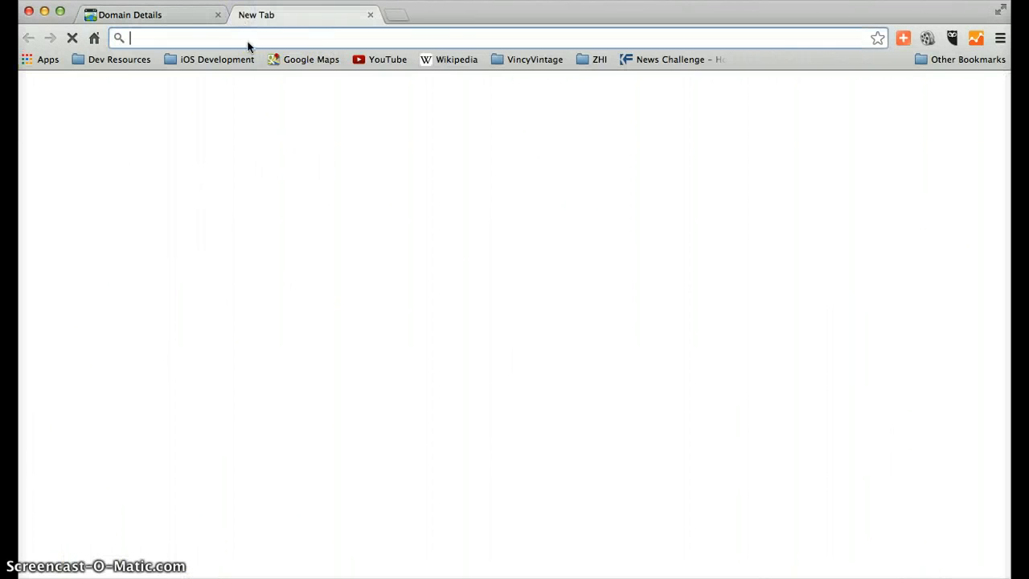
click(336, 285)
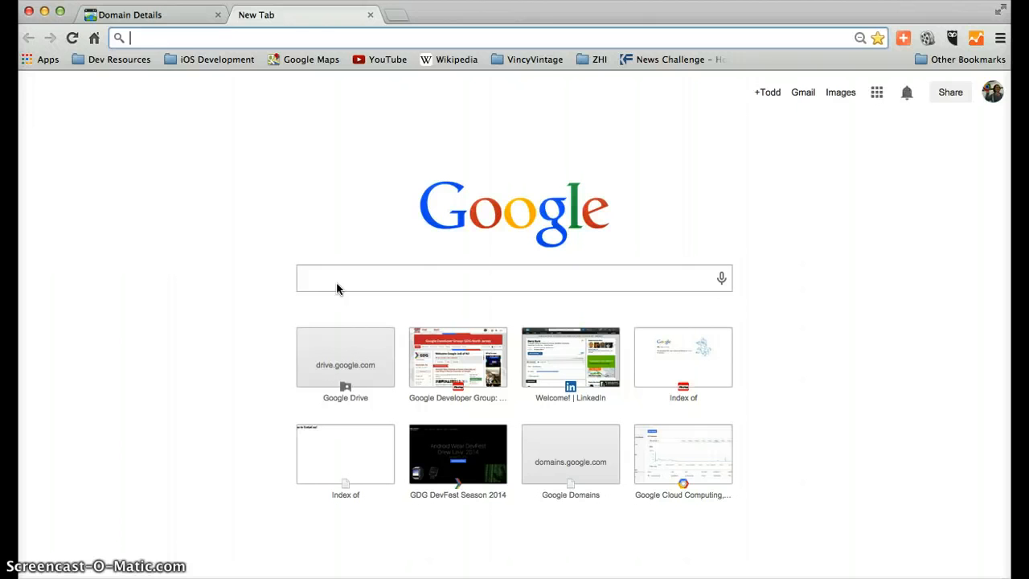
text(cloud.google.com)
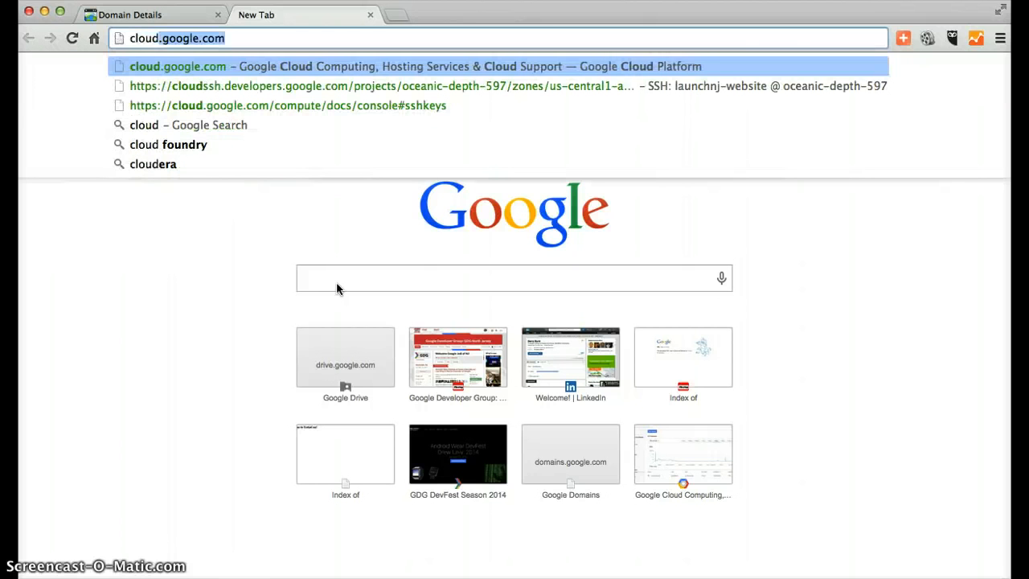
key(Right)
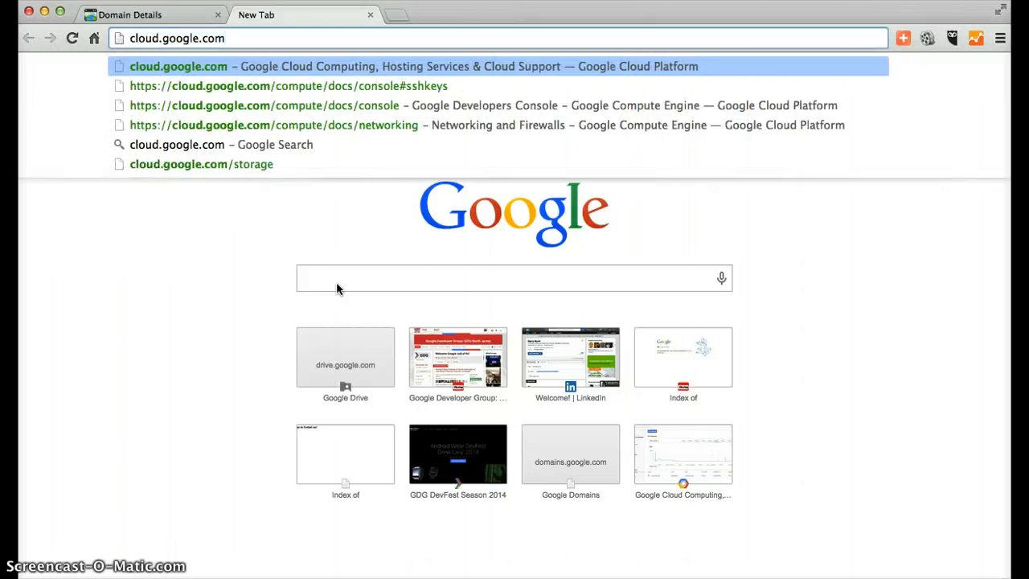
key(Return)
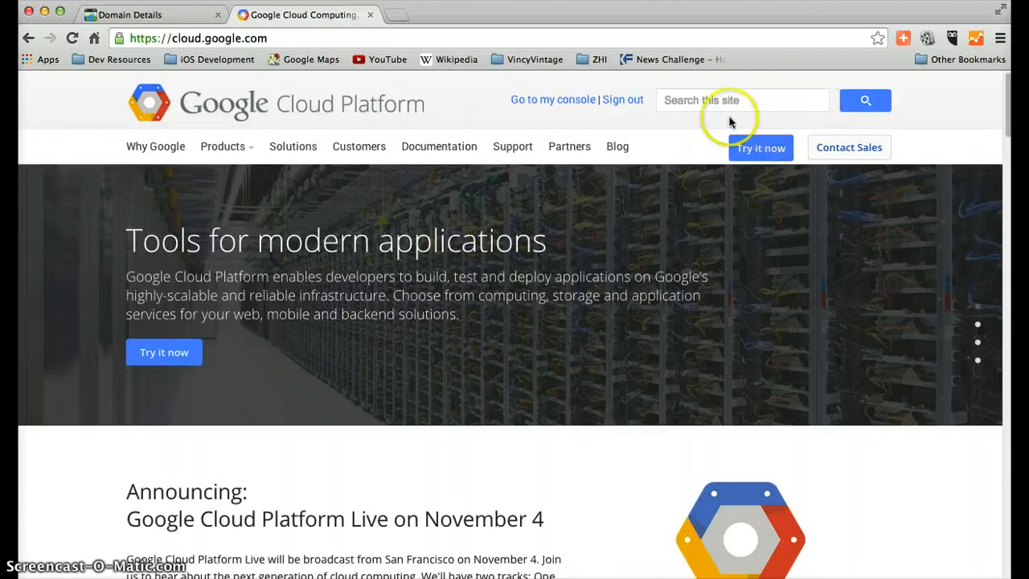
click(548, 102)
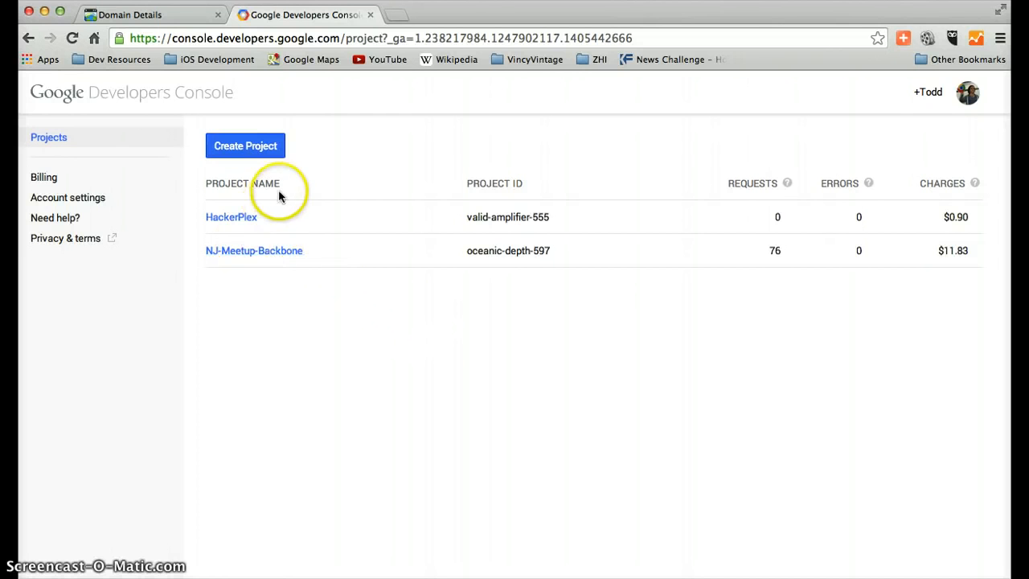
Open the NJ-Meetup-Backbone project and examine its CPU, disk and API request activity charts
click(261, 251)
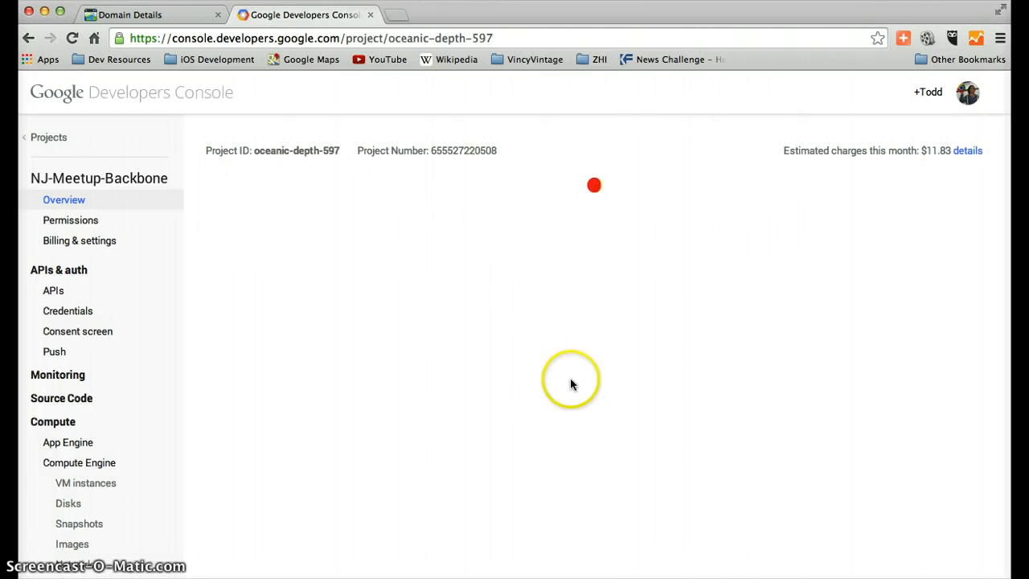
scroll(591, 362, down, 2)
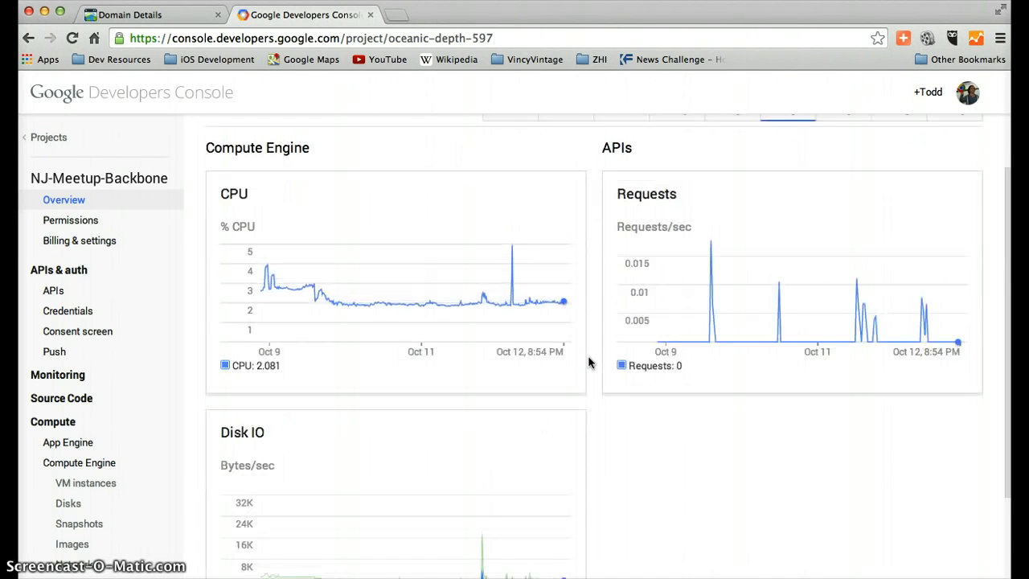
scroll(592, 354, down, 1)
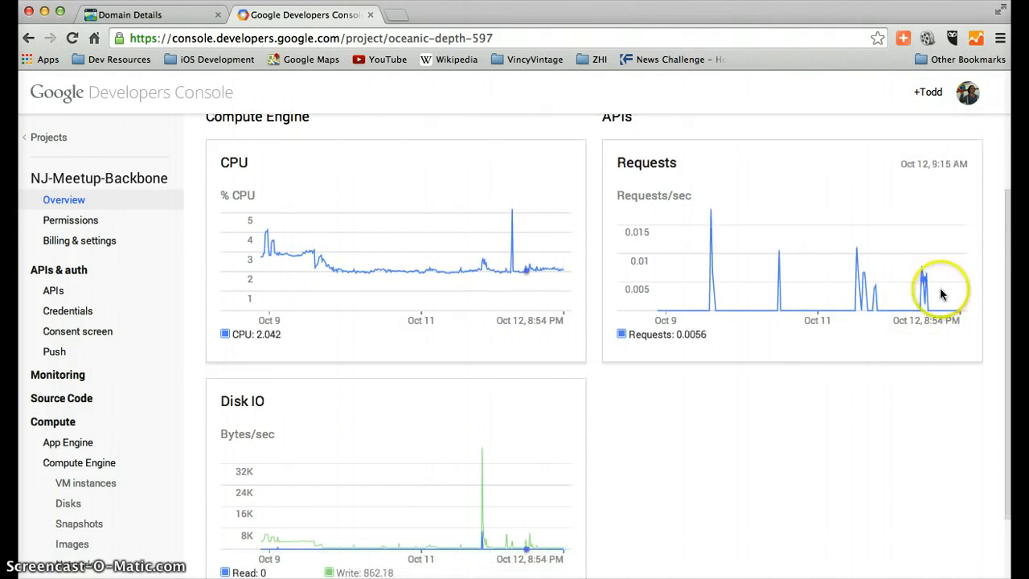
scroll(487, 406, down, 1)
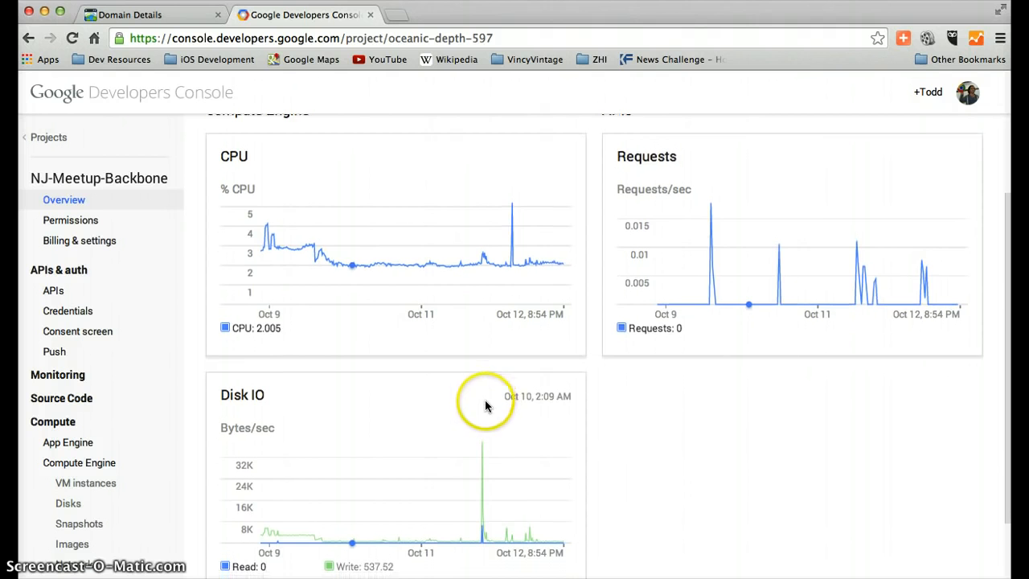
scroll(484, 402, down, 3)
scroll(485, 402, up, 7)
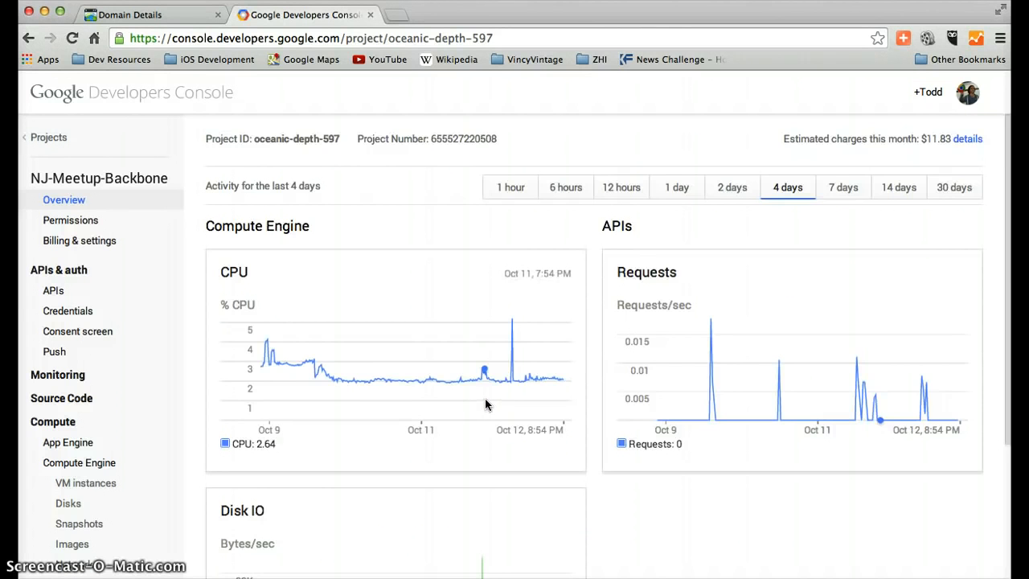
scroll(486, 399, down, 2)
scroll(486, 400, up, 2)
click(457, 406)
scroll(155, 376, down, 5)
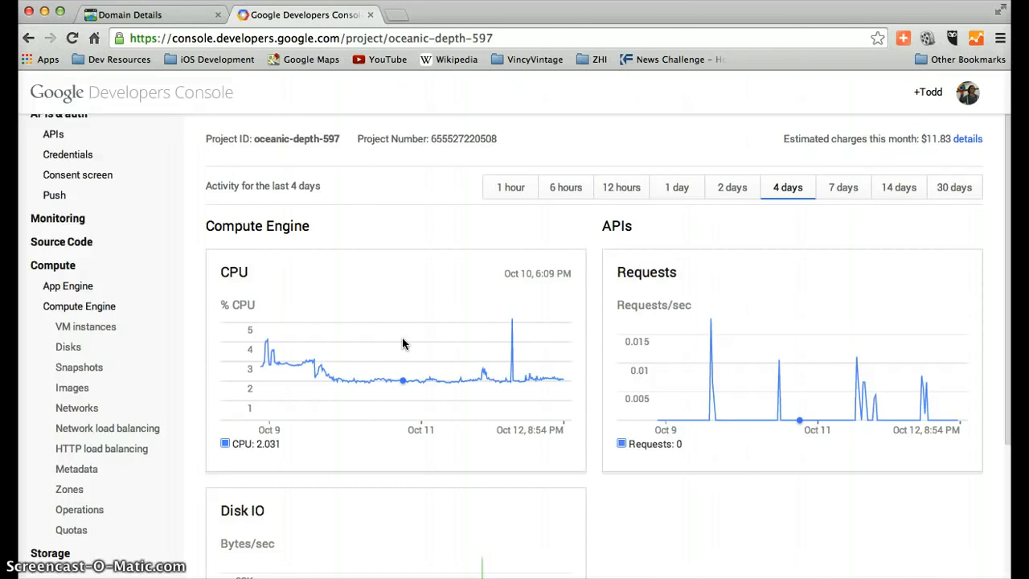
click(402, 343)
click(391, 332)
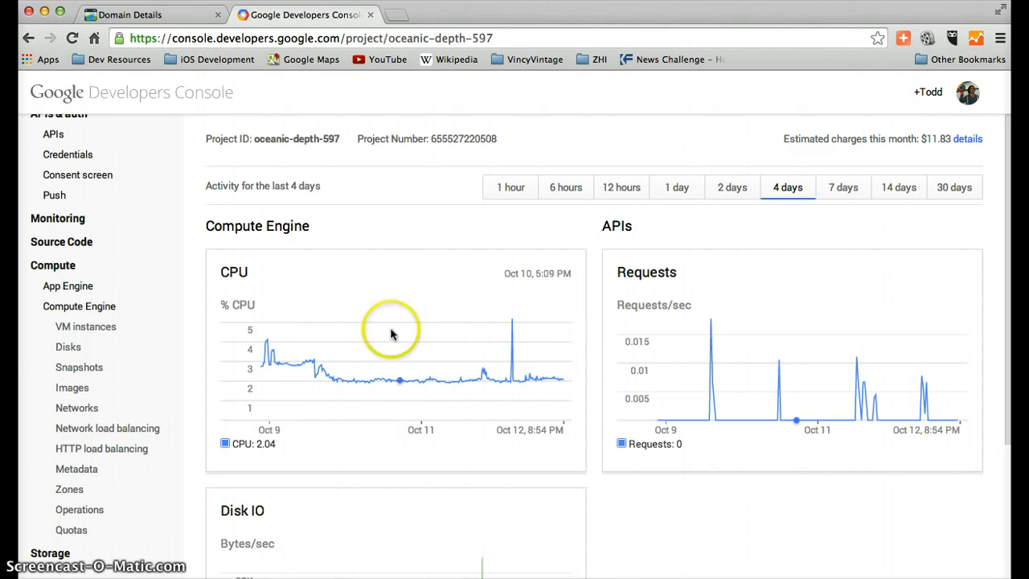
Start a new Compute Engine VM instance in the project and name it instance-clanket
click(103, 335)
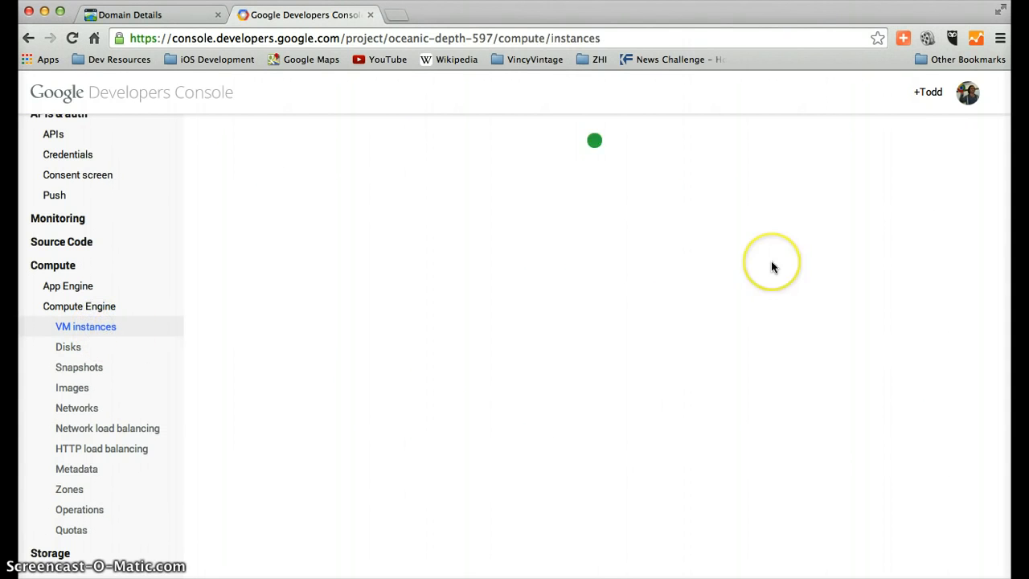
scroll(713, 404, down, 1)
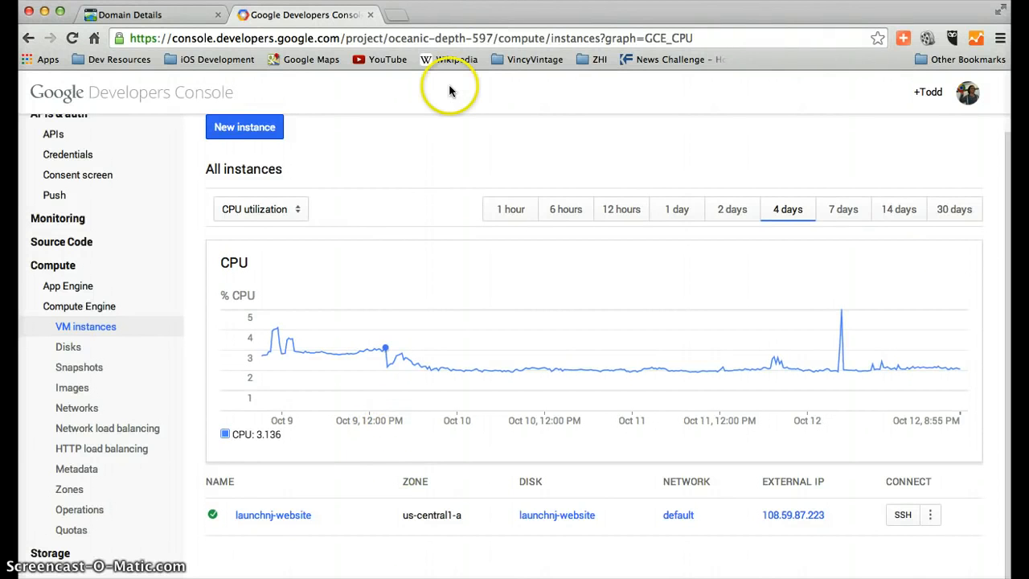
click(238, 135)
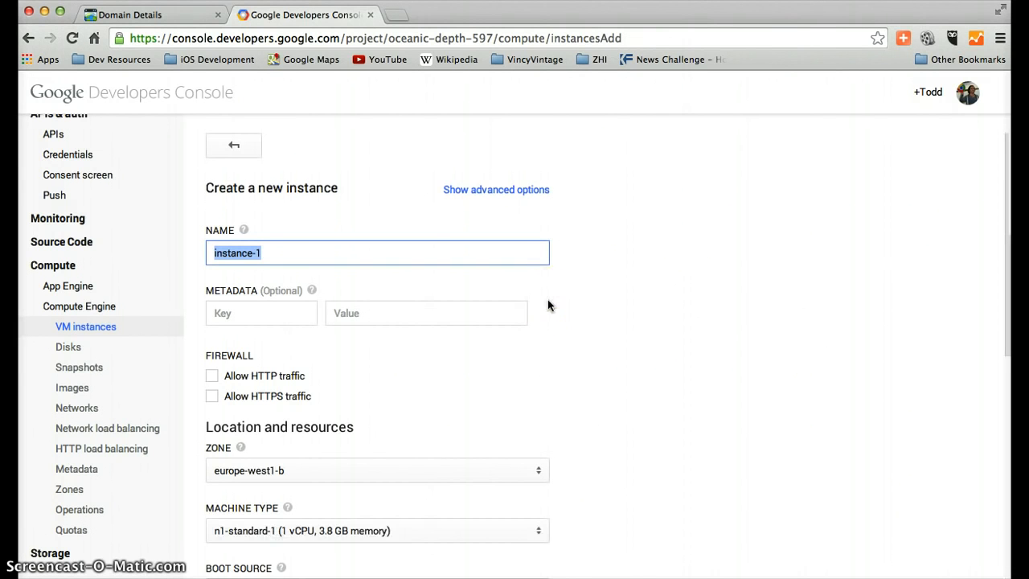
key(Right)
key(BackSpace)
key(BackSpace)
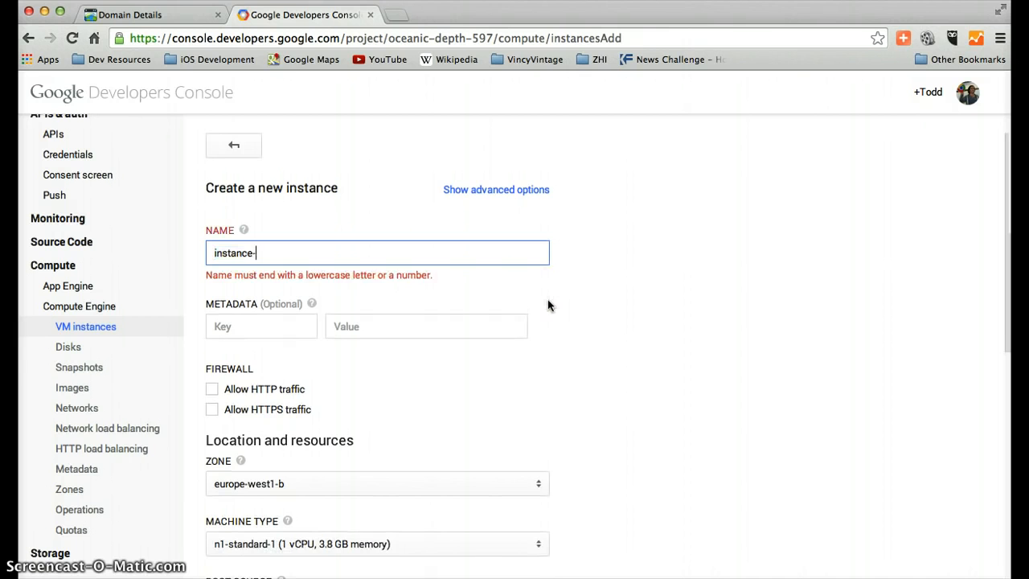
text(-clanker)
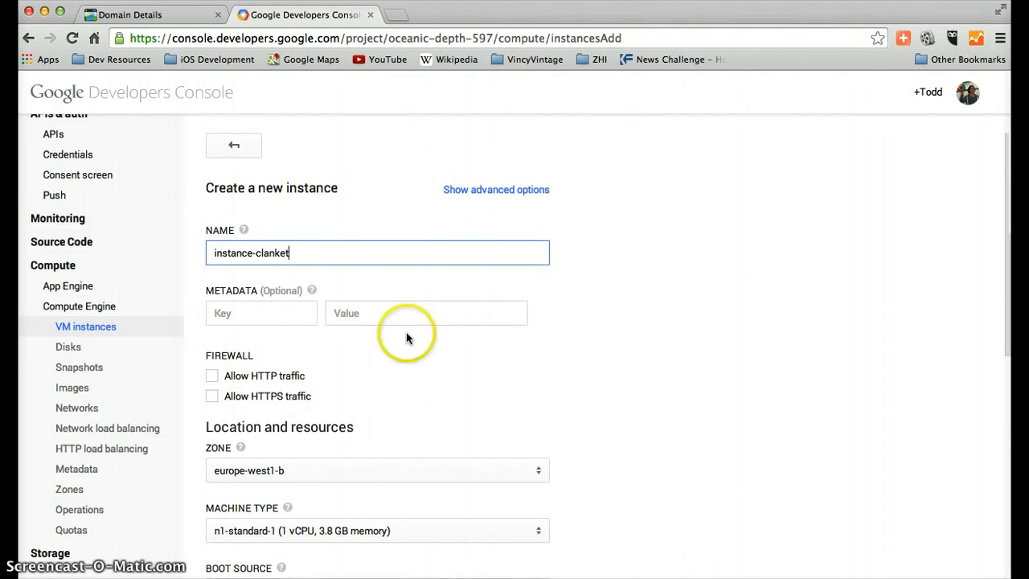
Allow both HTTP and HTTPS traffic through the firewall for instance-clanket
scroll(426, 345, down, 2)
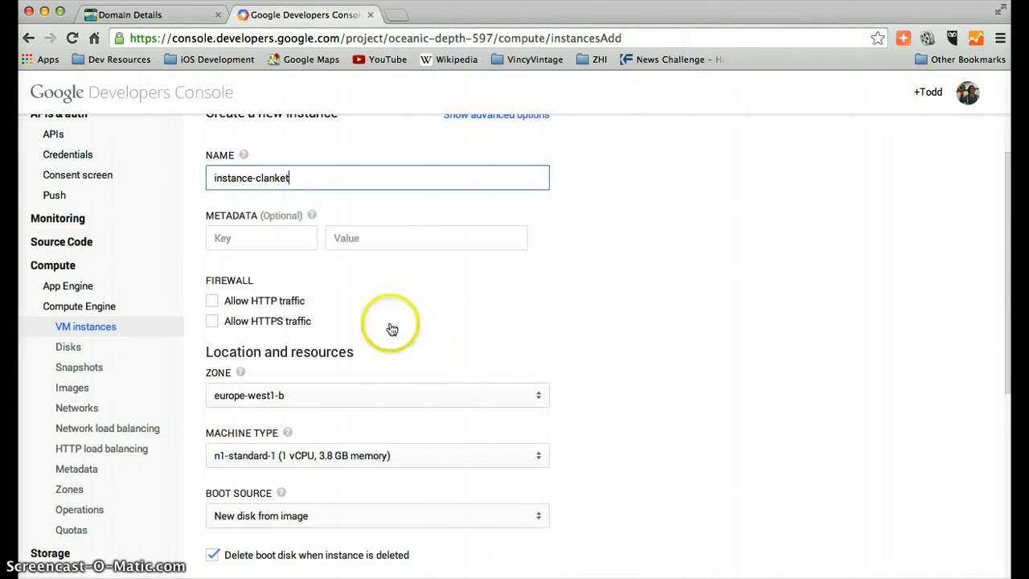
click(212, 303)
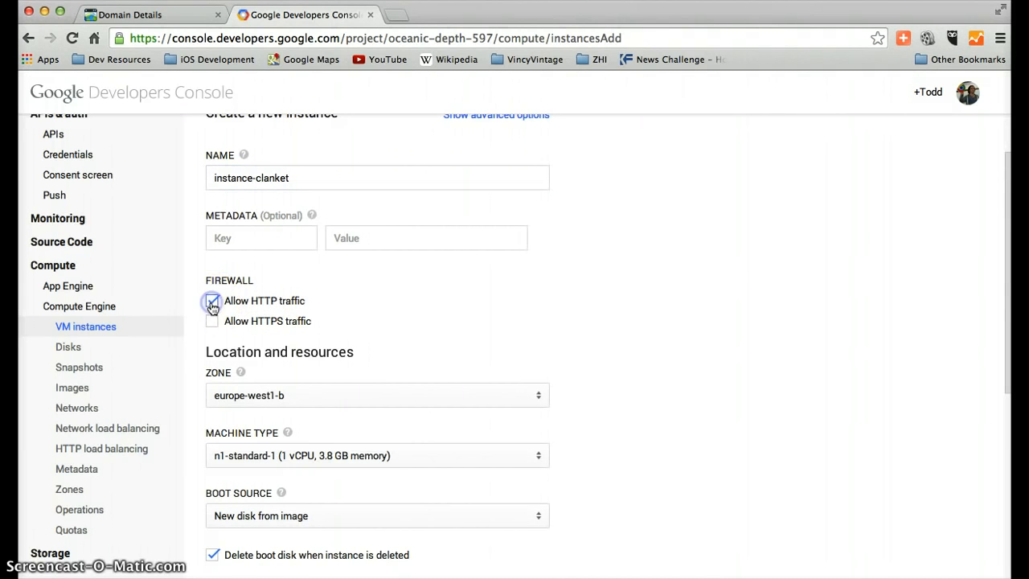
click(212, 321)
click(518, 324)
Set the zone of the new instance to us-central1-a
scroll(752, 263, down, 1)
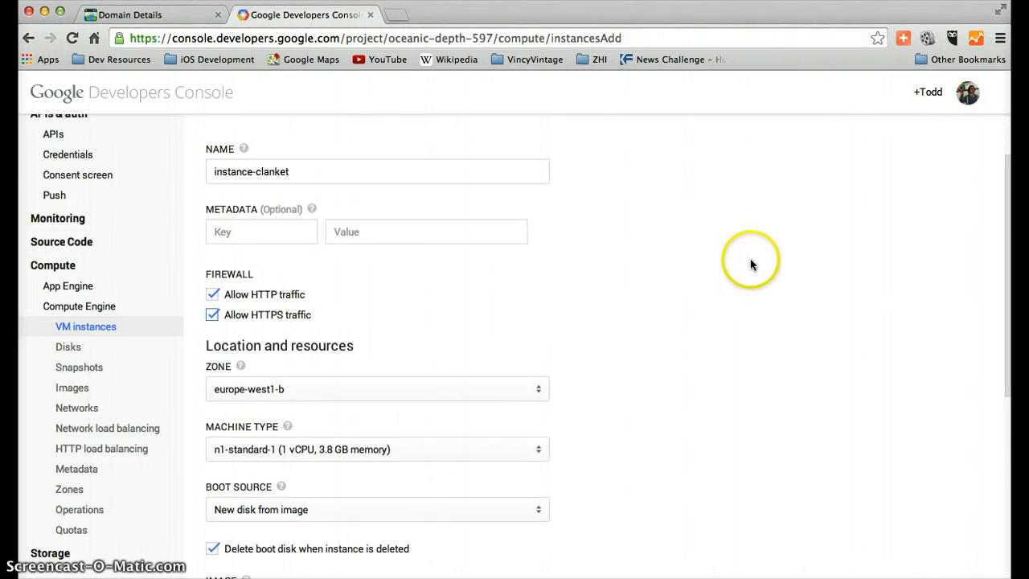
scroll(477, 298, down, 3)
click(305, 331)
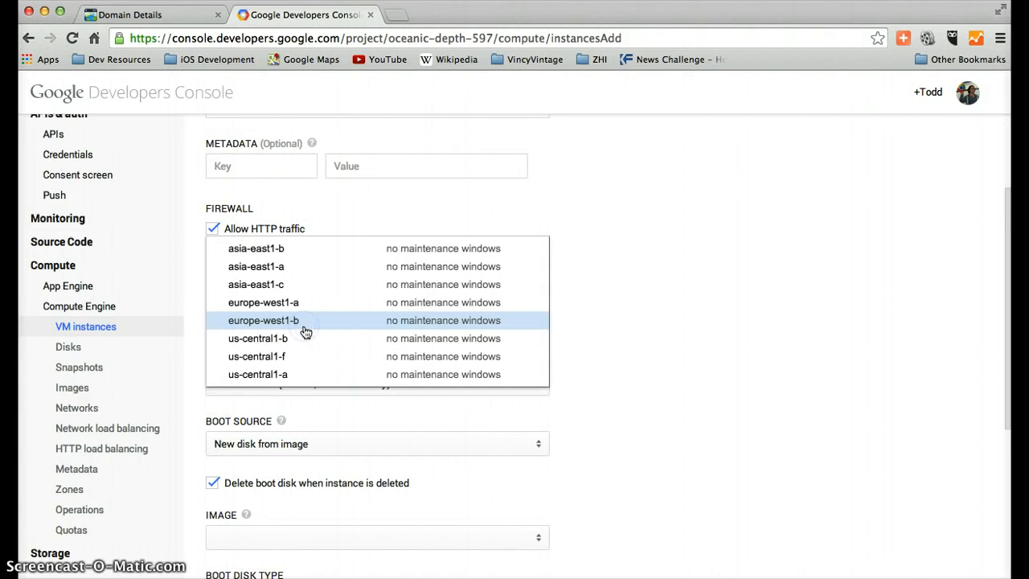
click(281, 374)
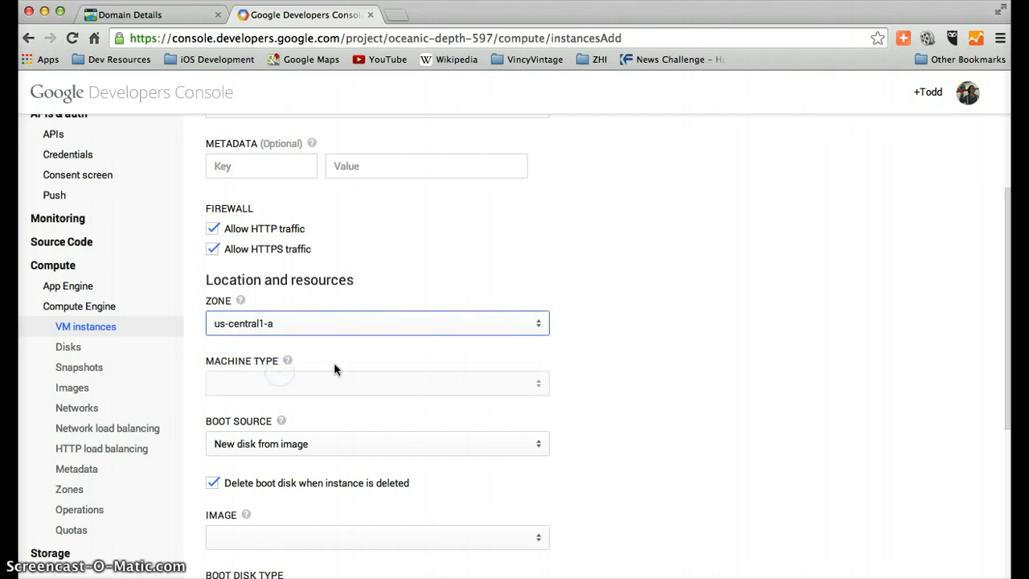
Set the instance's machine type to f1-micro with 1 vCPU and 0.6 GB memory
scroll(709, 282, down, 2)
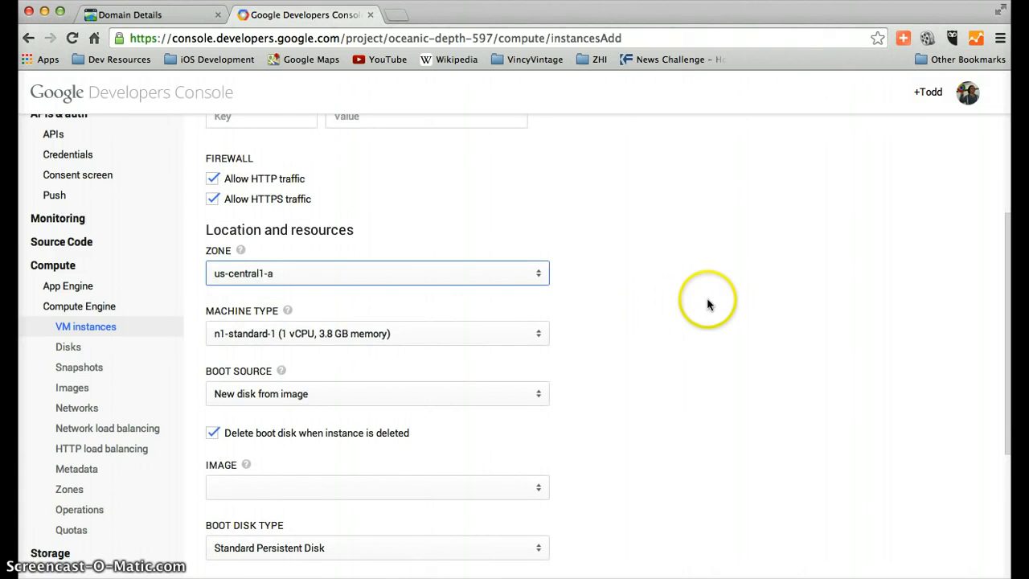
scroll(707, 300, down, 4)
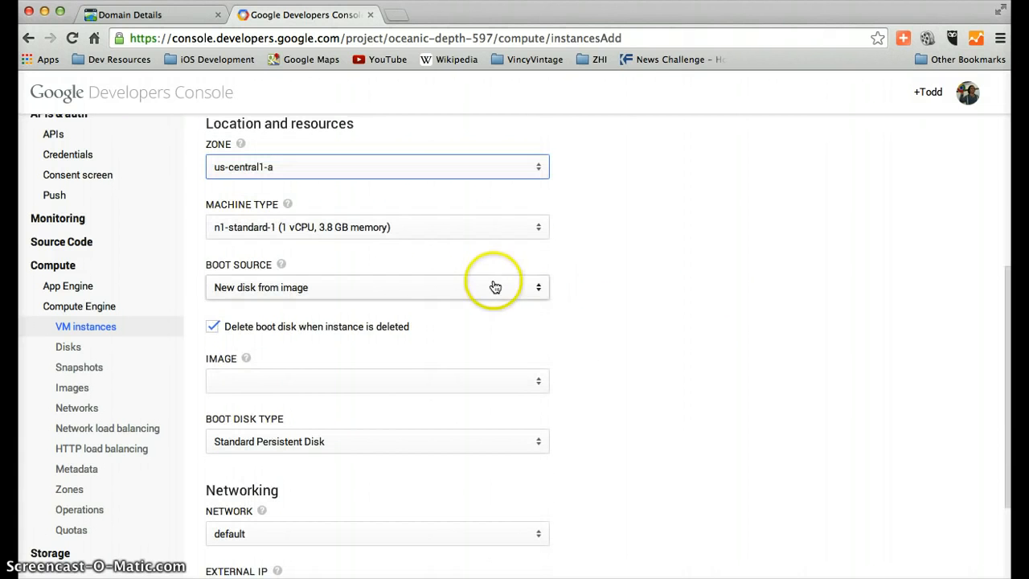
click(401, 228)
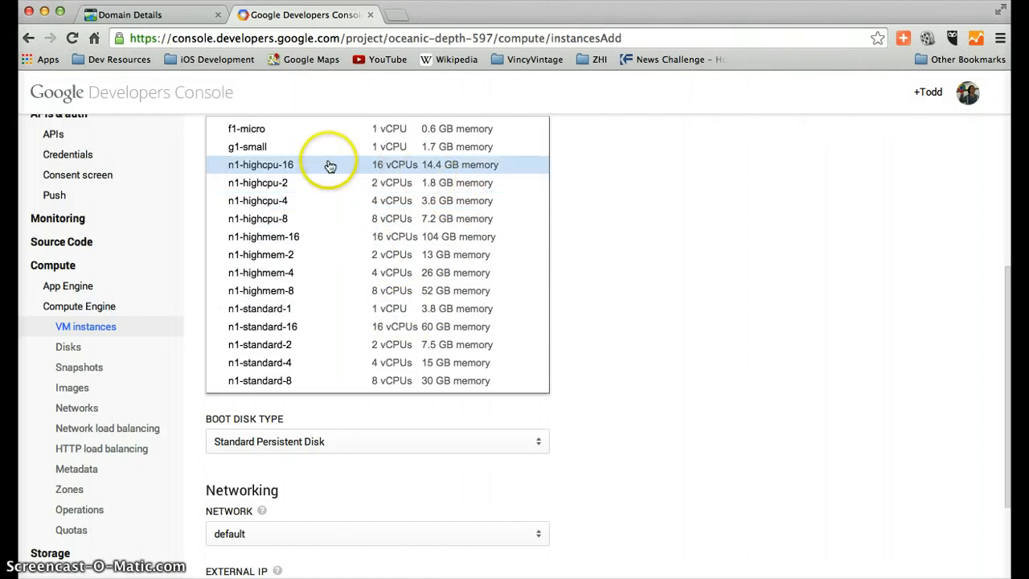
click(248, 131)
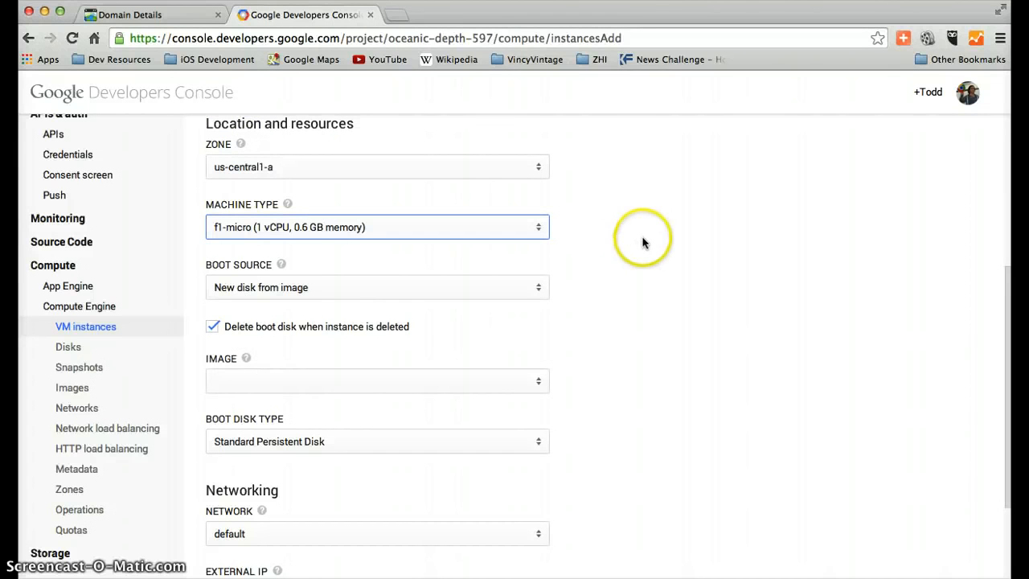
Keep New disk from image as the boot source and choose the backports-debian-7-wheezy-v20140926 image
click(350, 291)
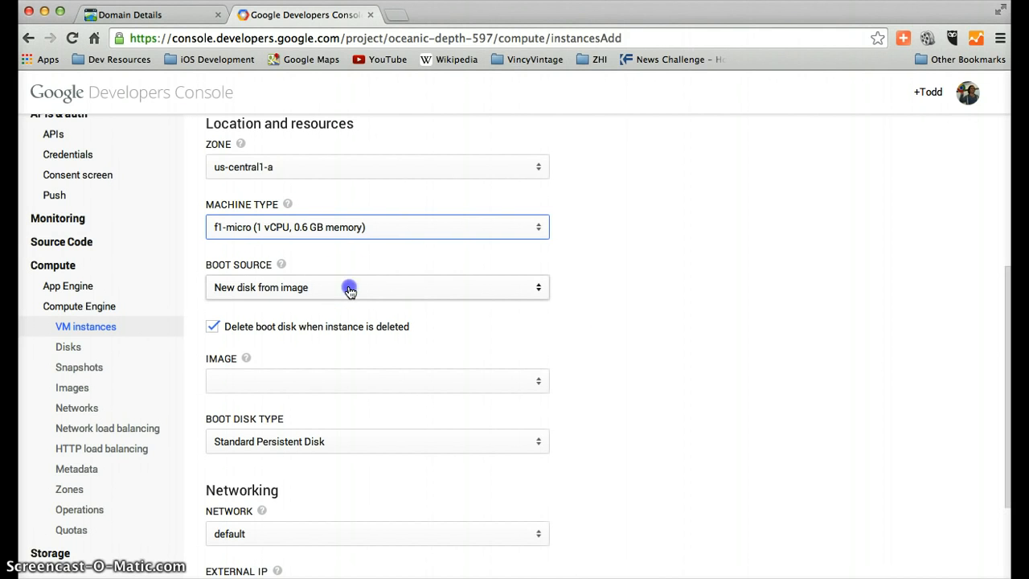
click(314, 291)
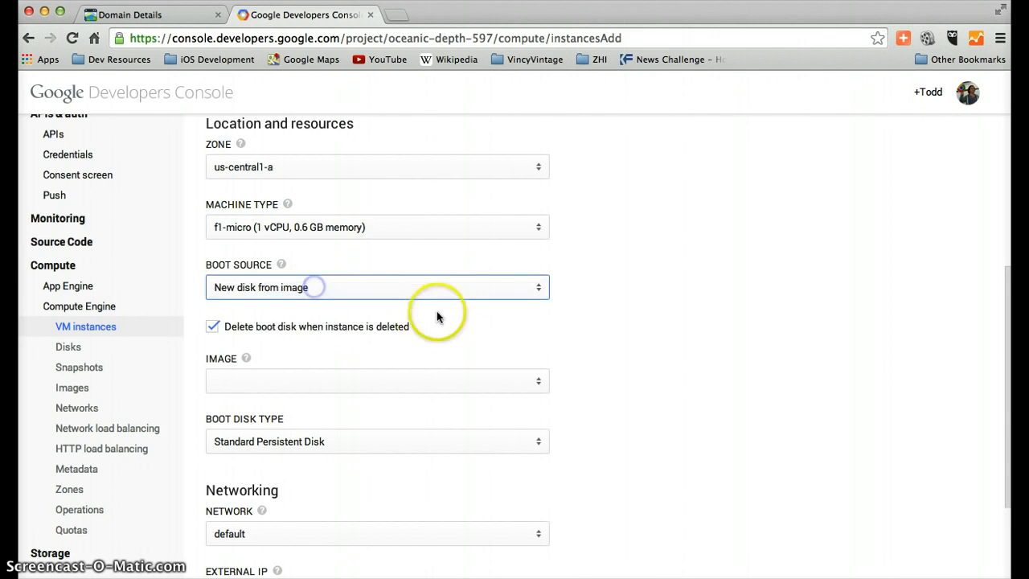
scroll(707, 264, down, 2)
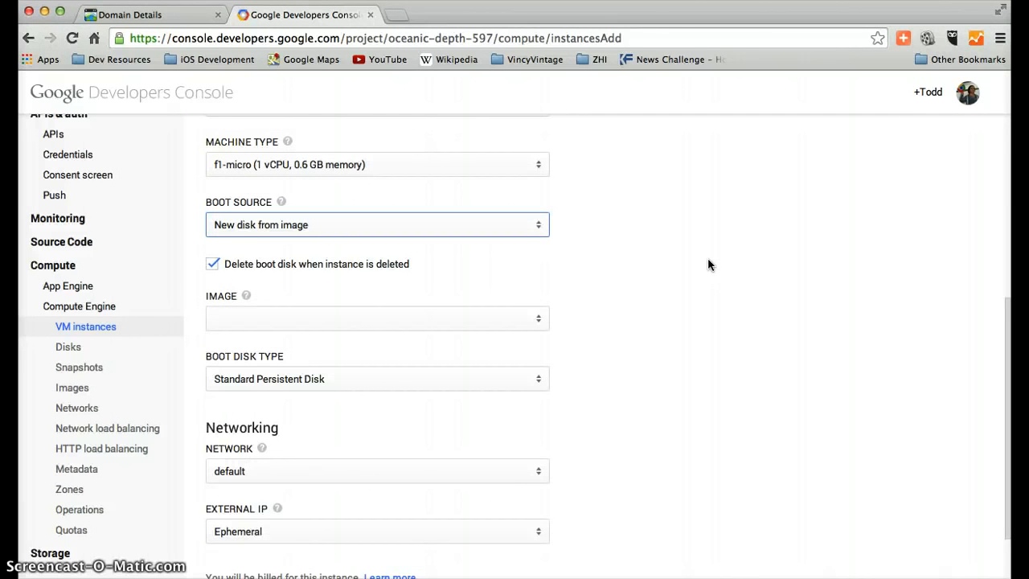
click(236, 319)
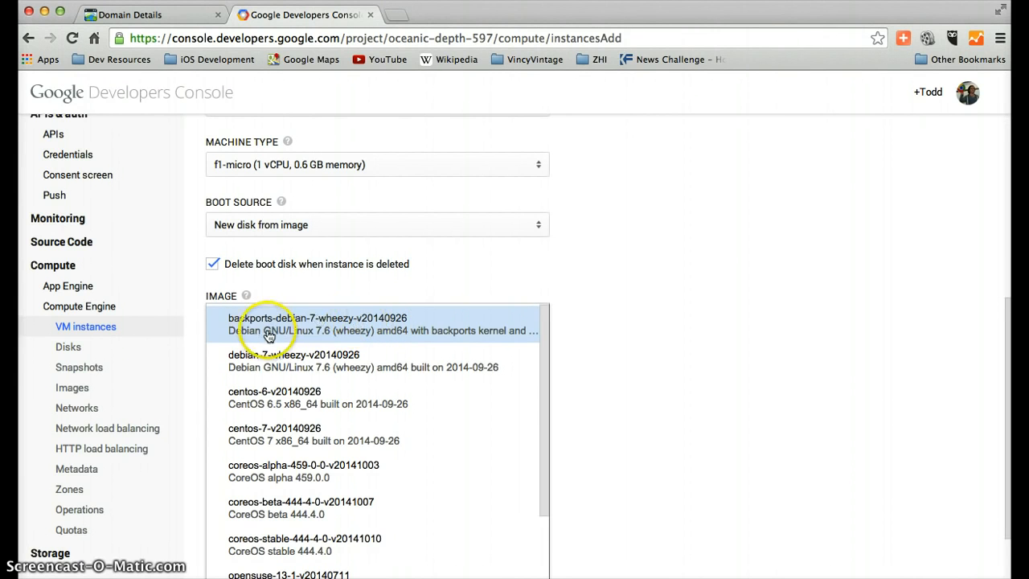
click(393, 332)
Review the available boot disk types and leave Standard Persistent Disk selected
scroll(677, 344, down, 1)
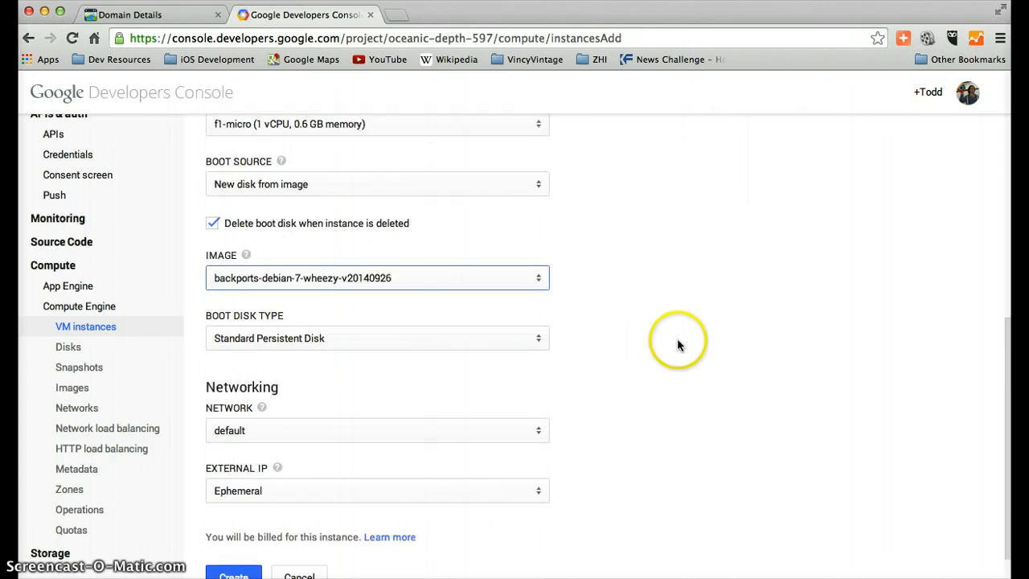
scroll(677, 344, down, 2)
click(323, 271)
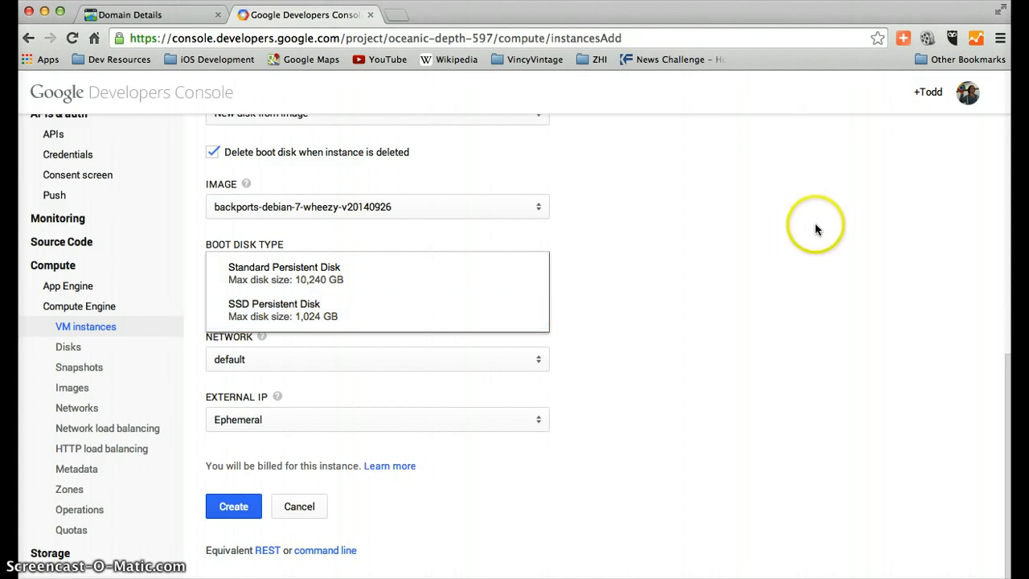
click(857, 282)
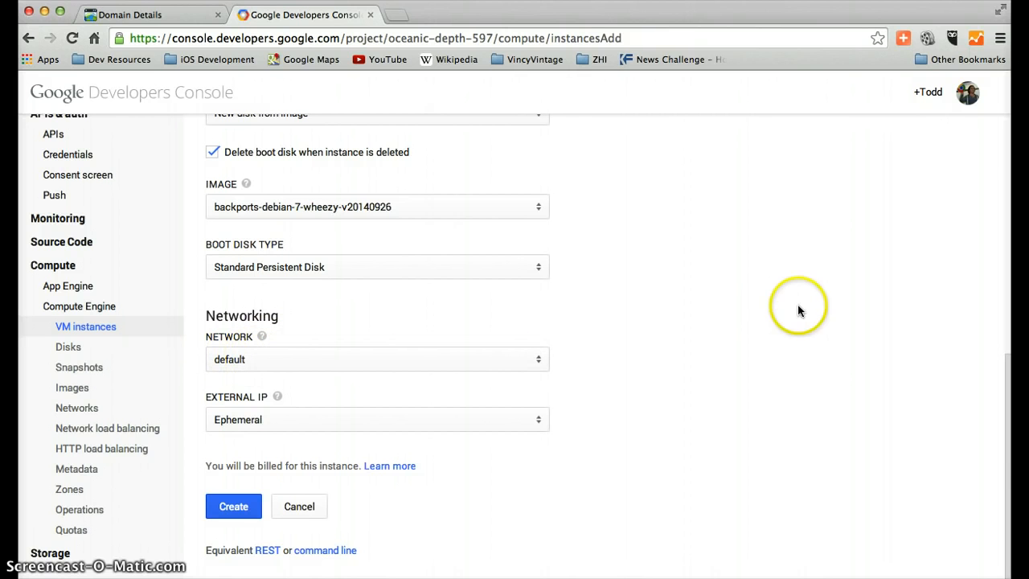
Keep the external IP as Ephemeral and create the VM instance
click(287, 415)
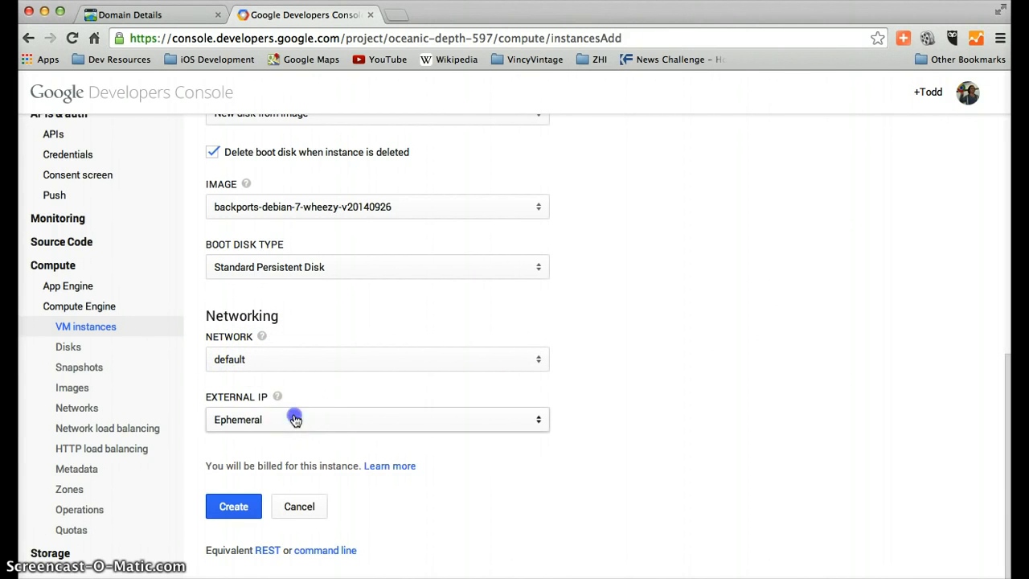
click(852, 330)
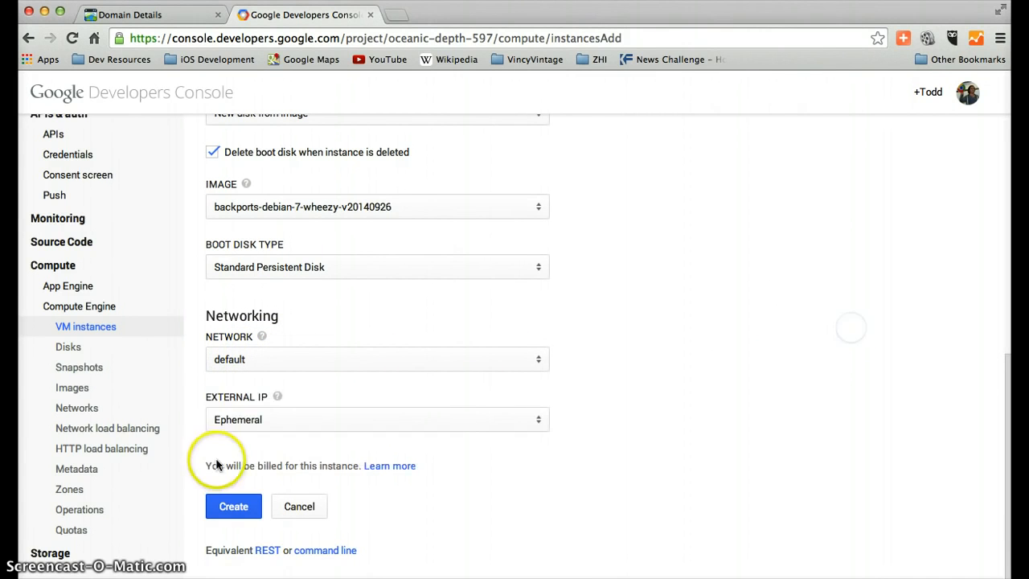
click(277, 420)
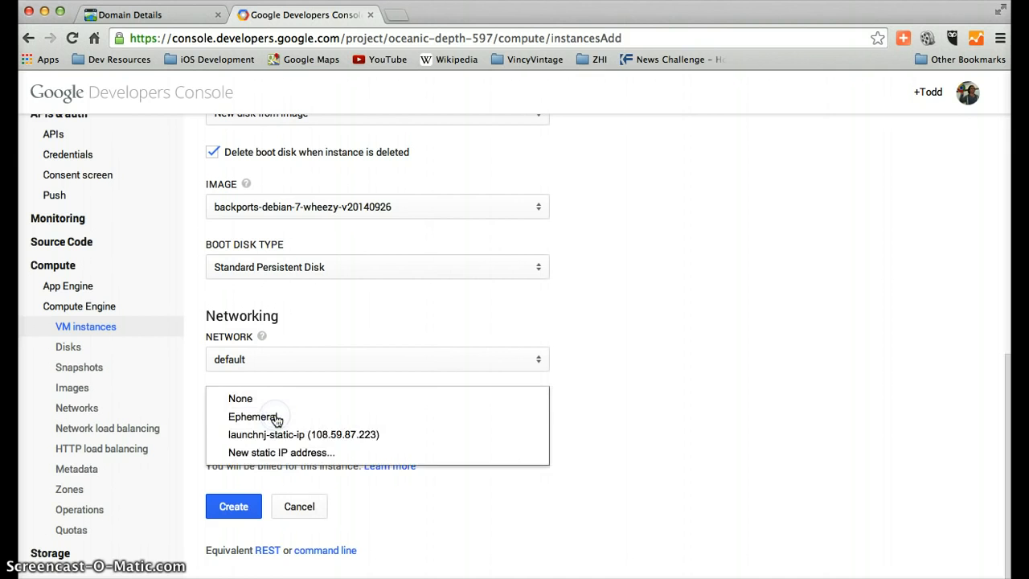
click(276, 419)
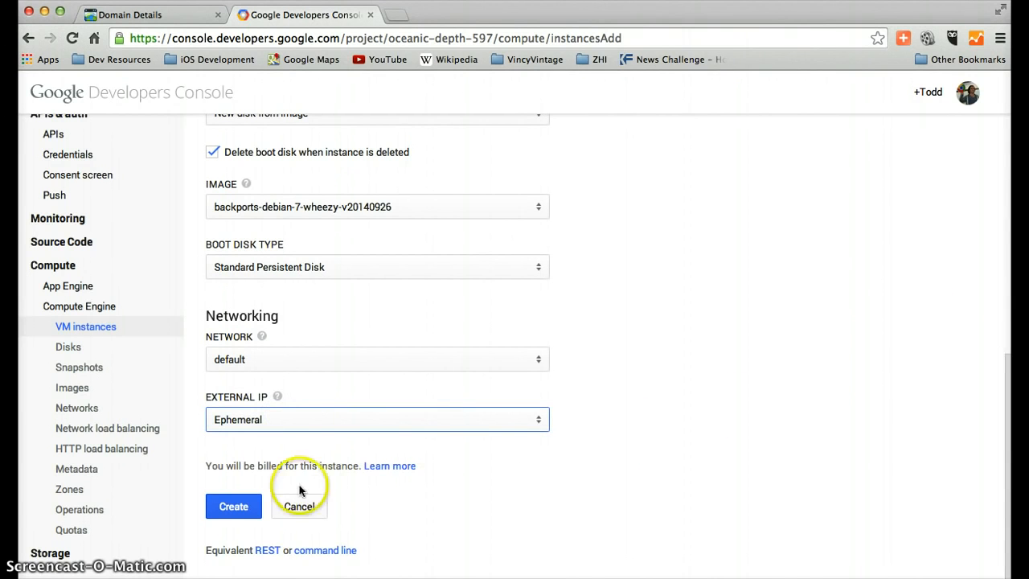
click(227, 506)
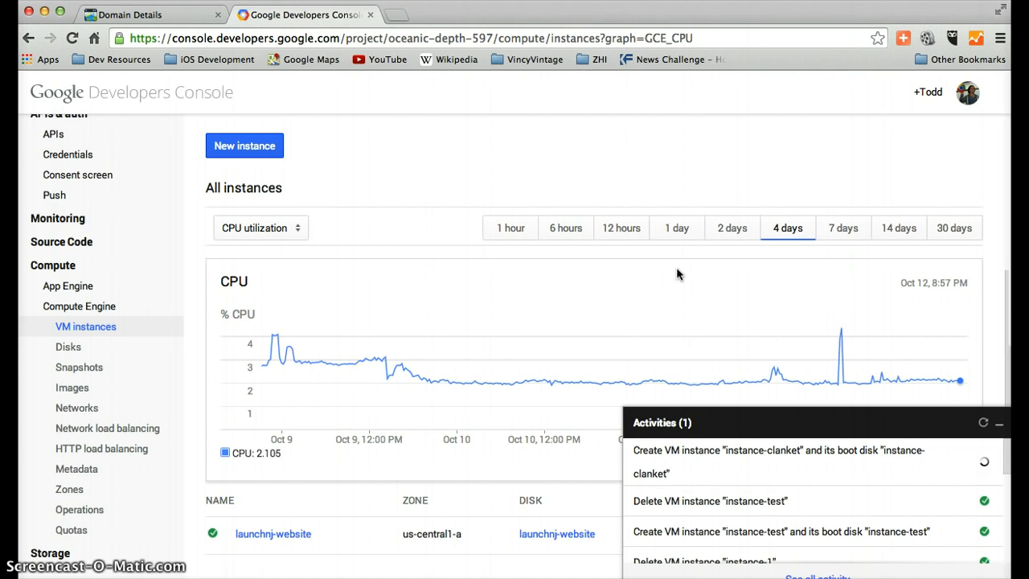
Minimize the activities list and copy the external IP address of instance-clanket
scroll(676, 268, down, 1)
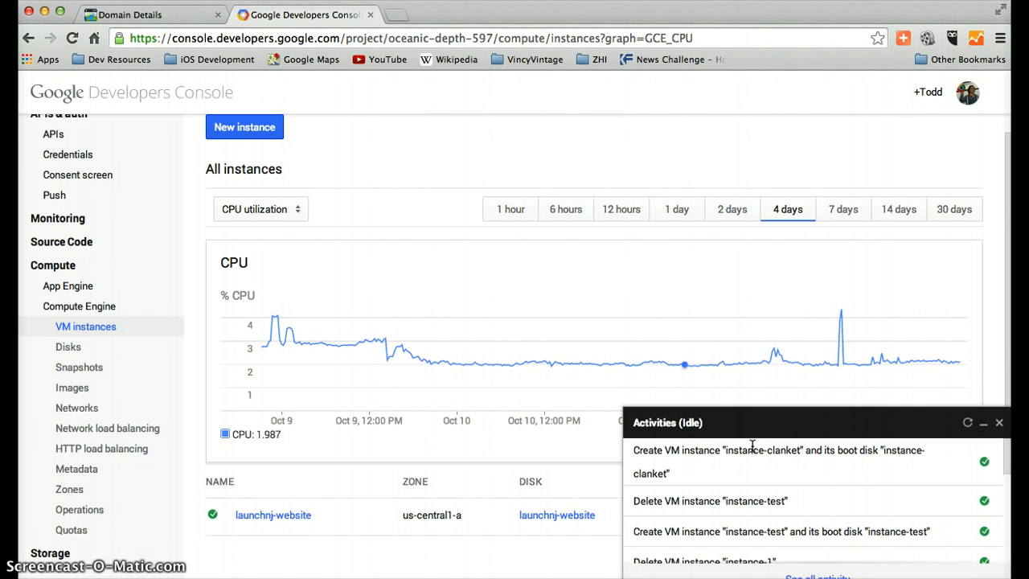
scroll(803, 257, down, 1)
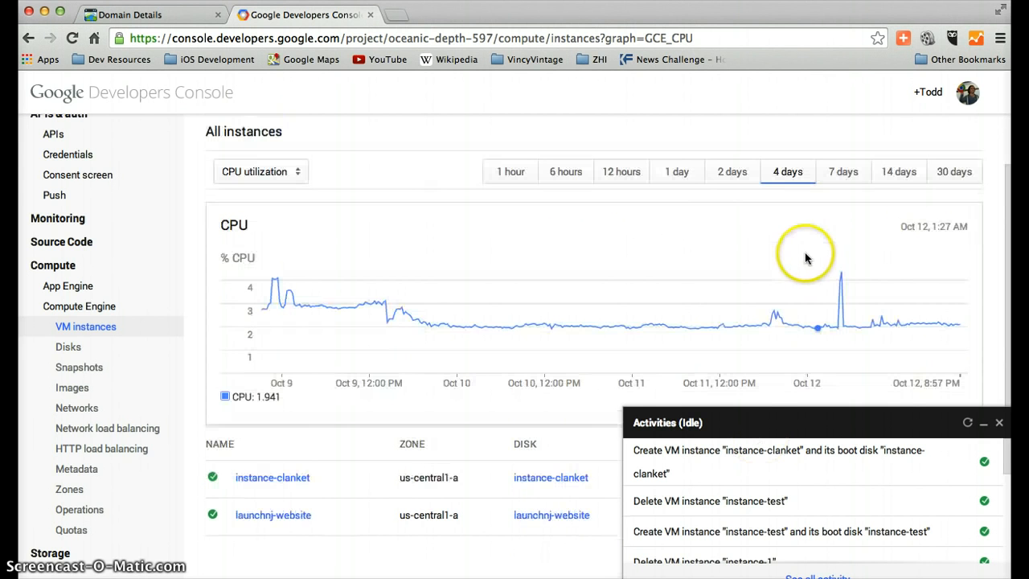
click(983, 423)
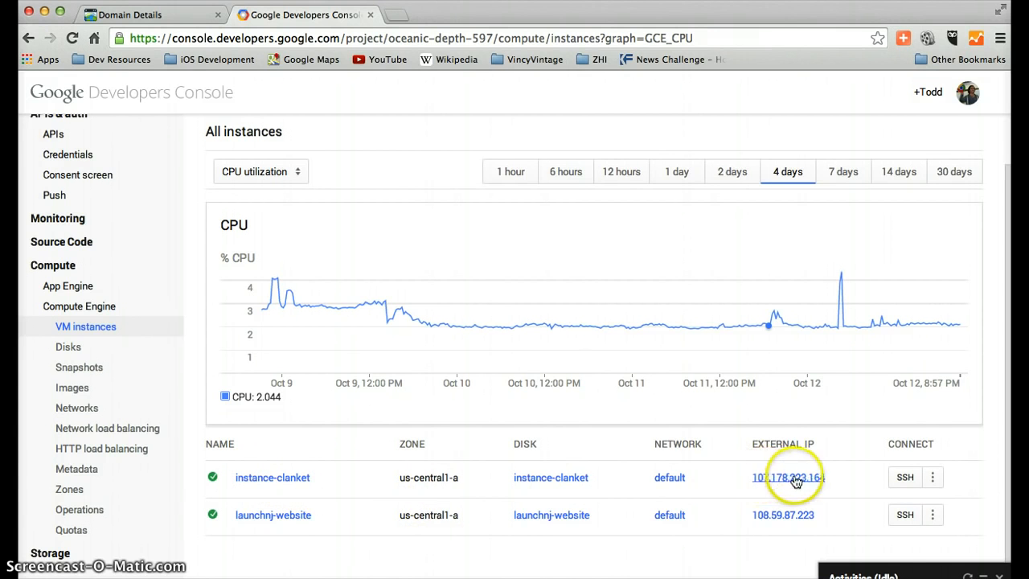
drag(839, 478, 751, 477)
key(super+c)
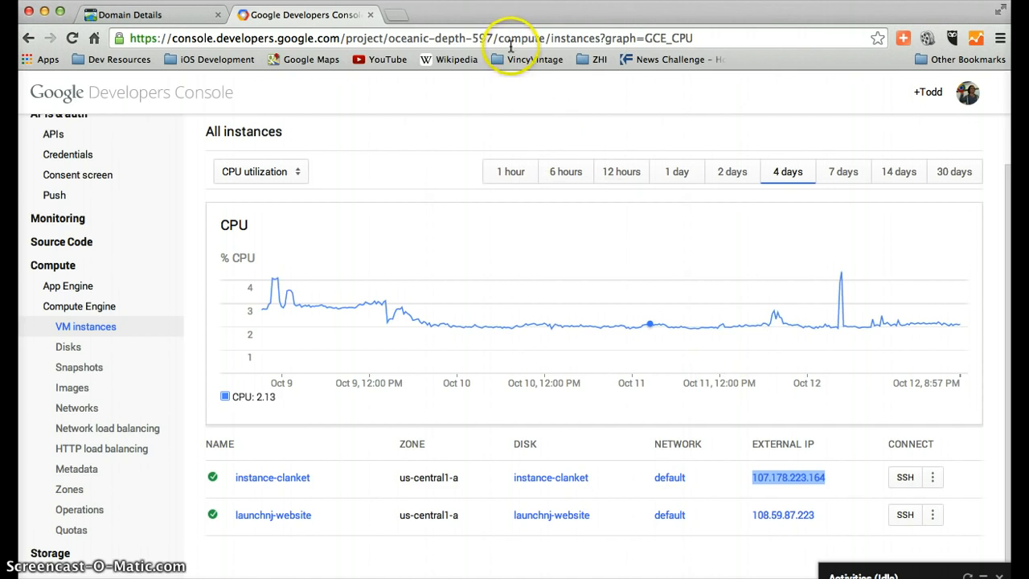
Load the copied address 107.178.223.164 in a new browser tab to check for a web page
click(394, 17)
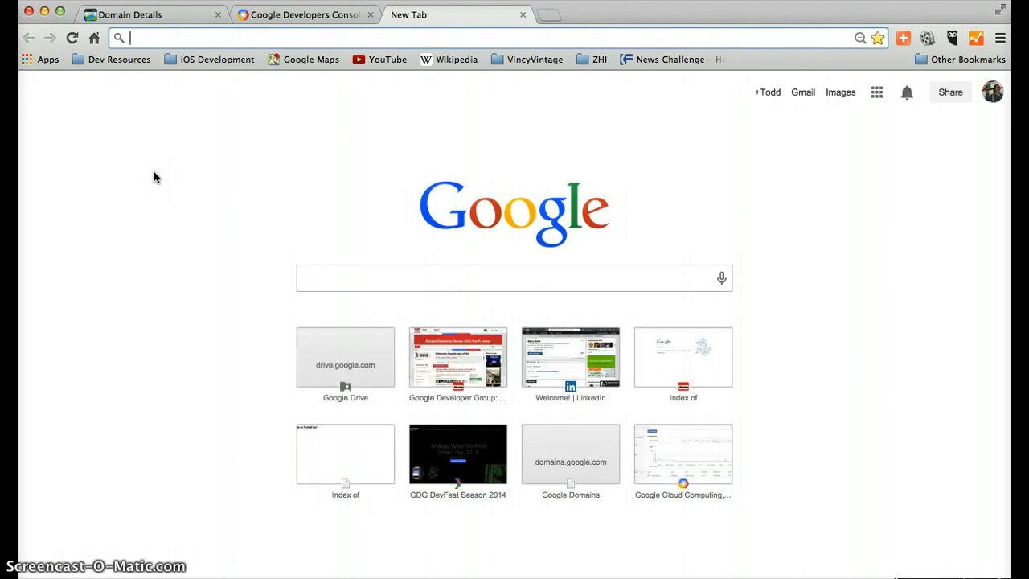
key(super+v)
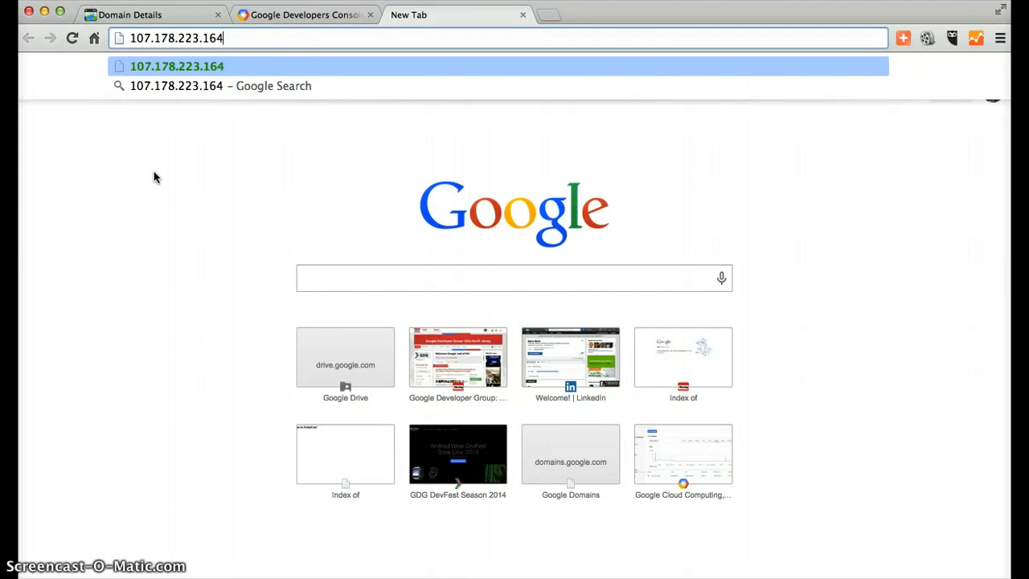
key(Return)
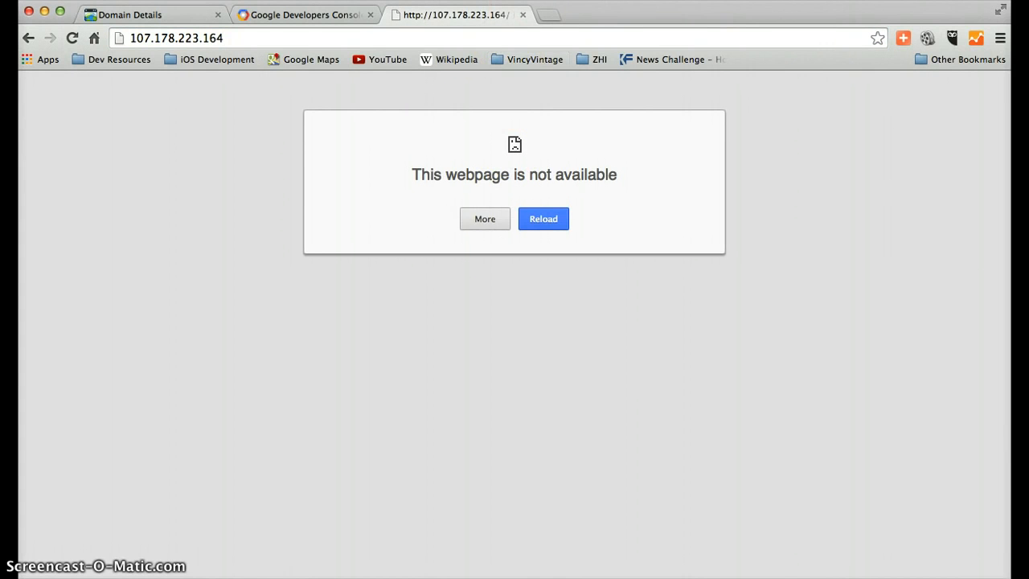
Return to the VM instances list, start an SSH session to instance-clanket, and reposition and shrink its window
click(280, 20)
click(468, 16)
click(302, 8)
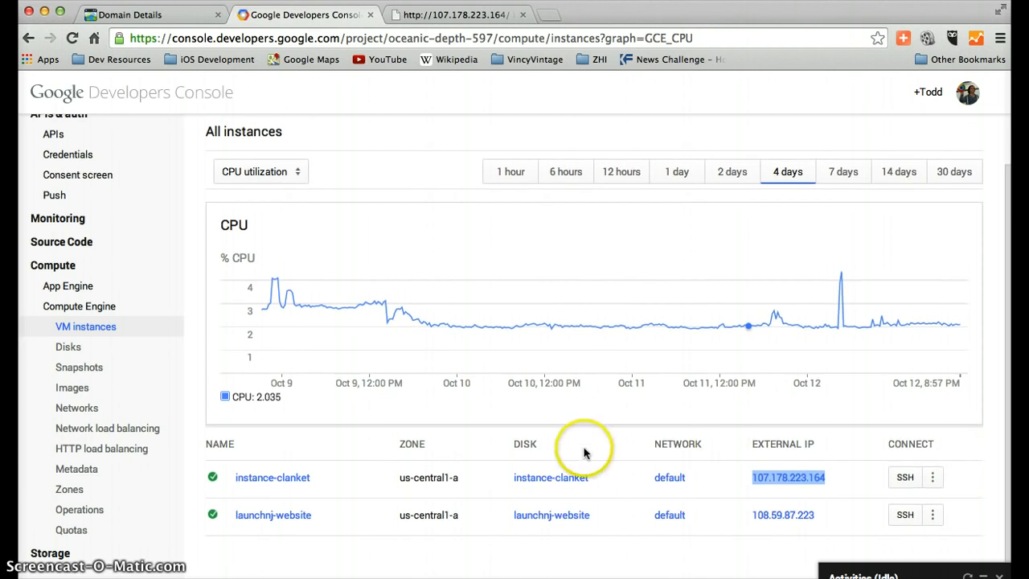
click(905, 479)
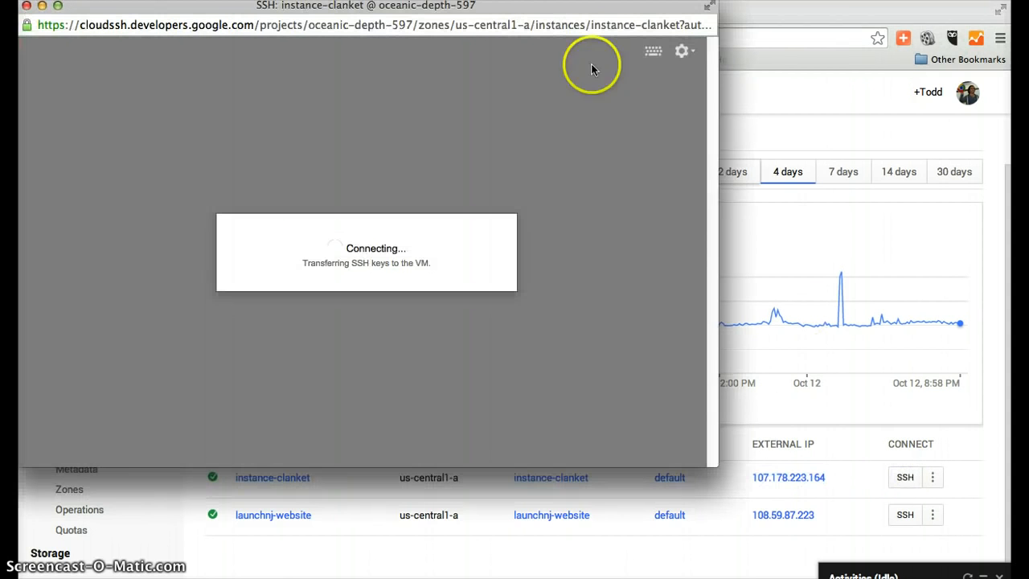
drag(470, 9, 596, 70)
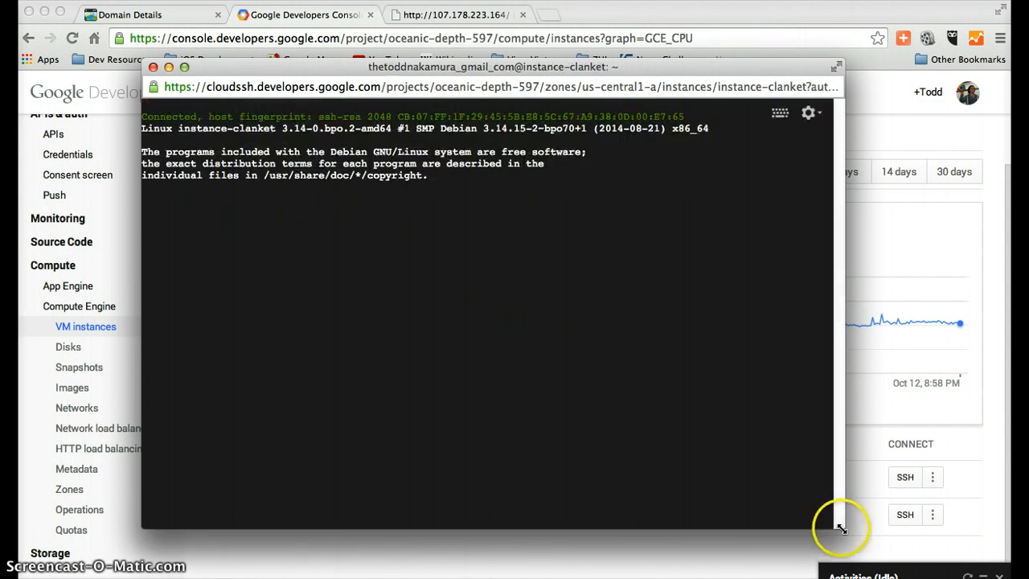
drag(840, 528, 796, 504)
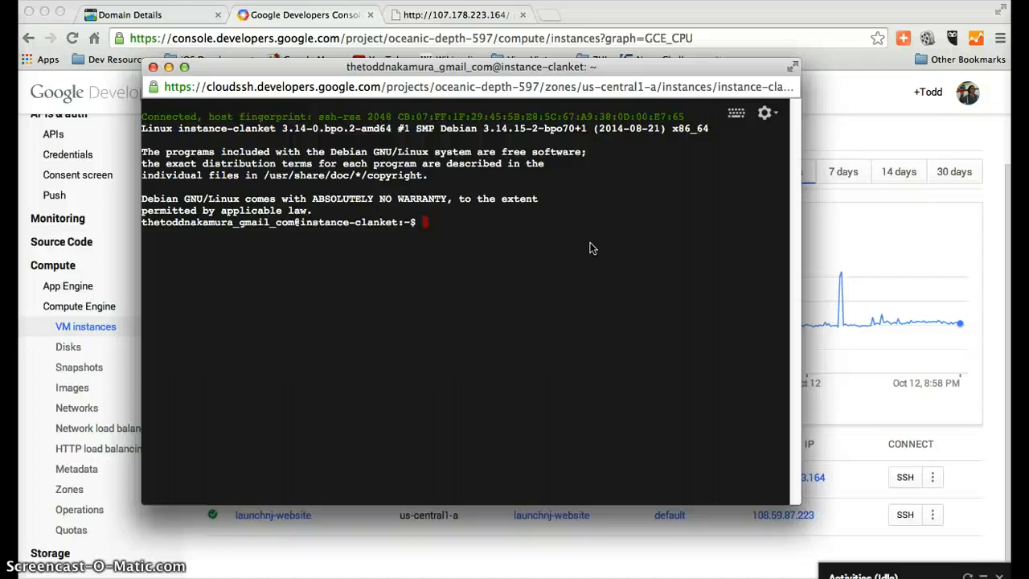
Switch to the root user in the SSH session with sudo su
text(sudo su)
key(Return)
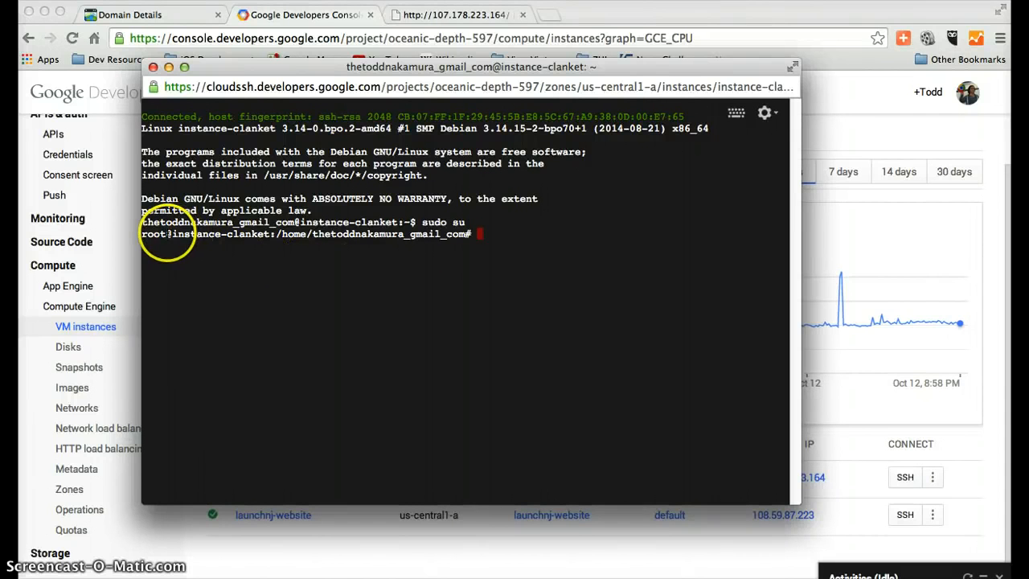
drag(167, 234, 138, 234)
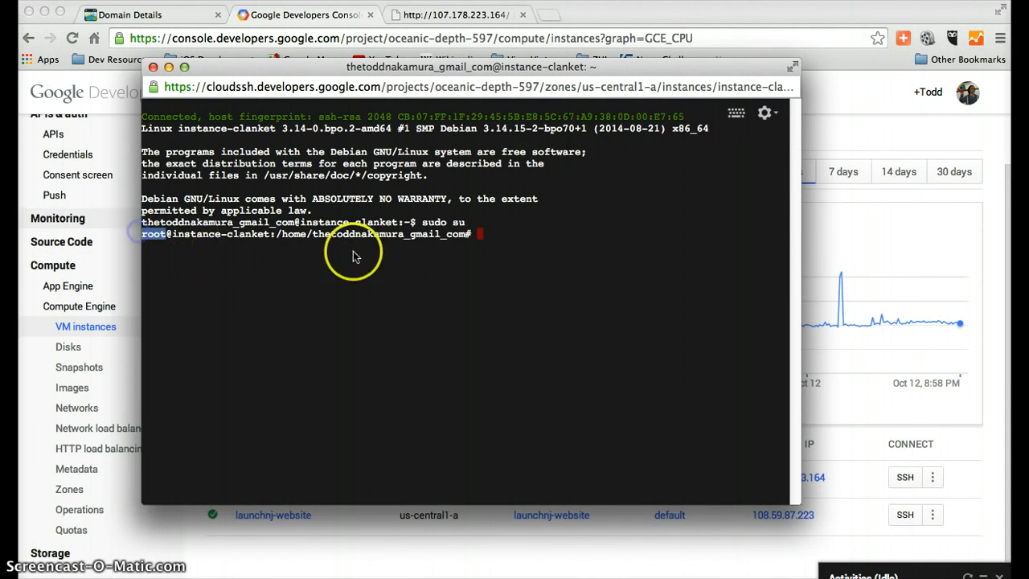
click(514, 229)
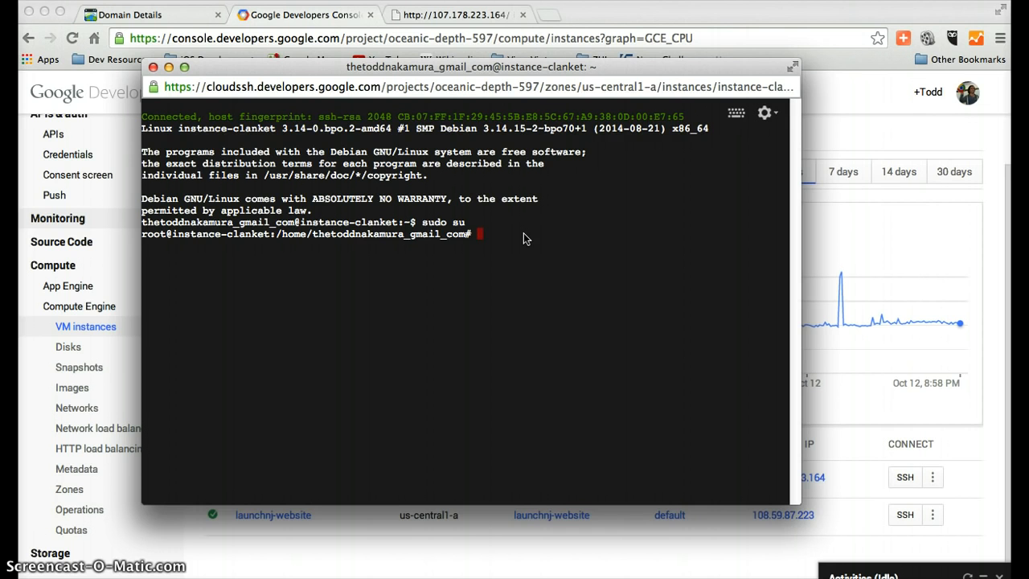
Change to the root directory / and list its contents with ls
text(cd /)
key(Return)
text(ls)
key(Return)
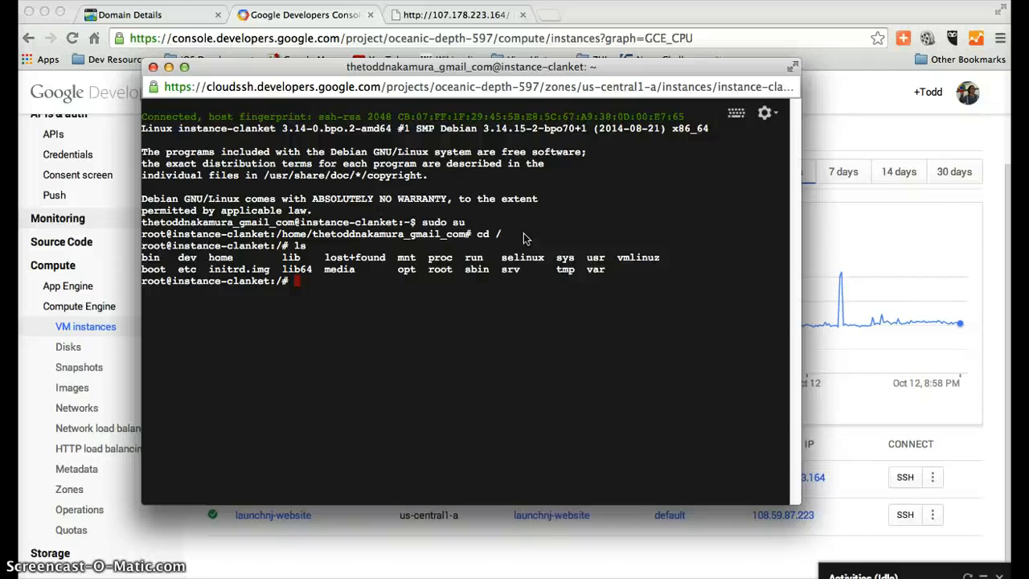
Try to install the Apache web server with apt-get install apache2
text(apt-get instal)
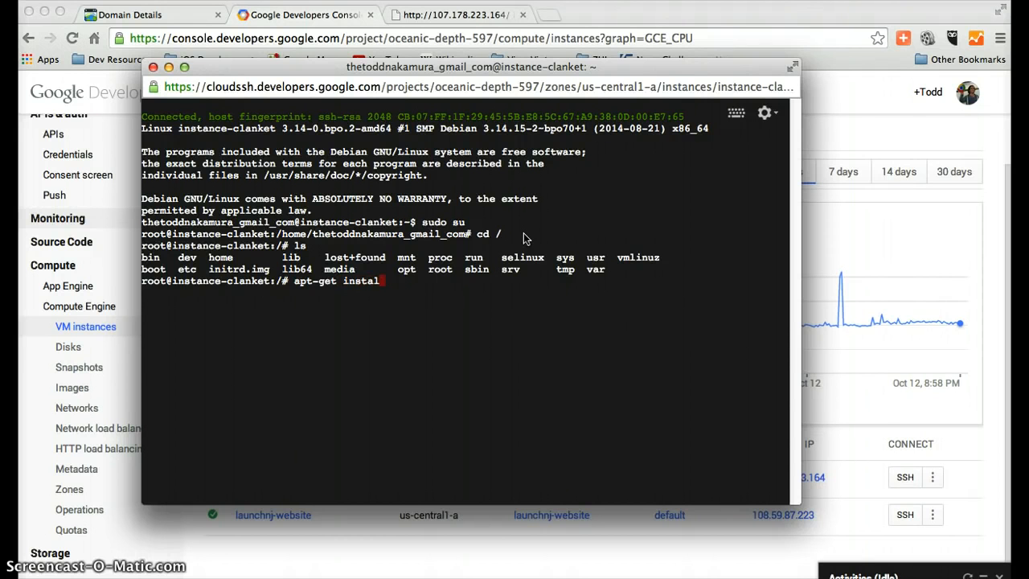
text(l apache2)
key(Return)
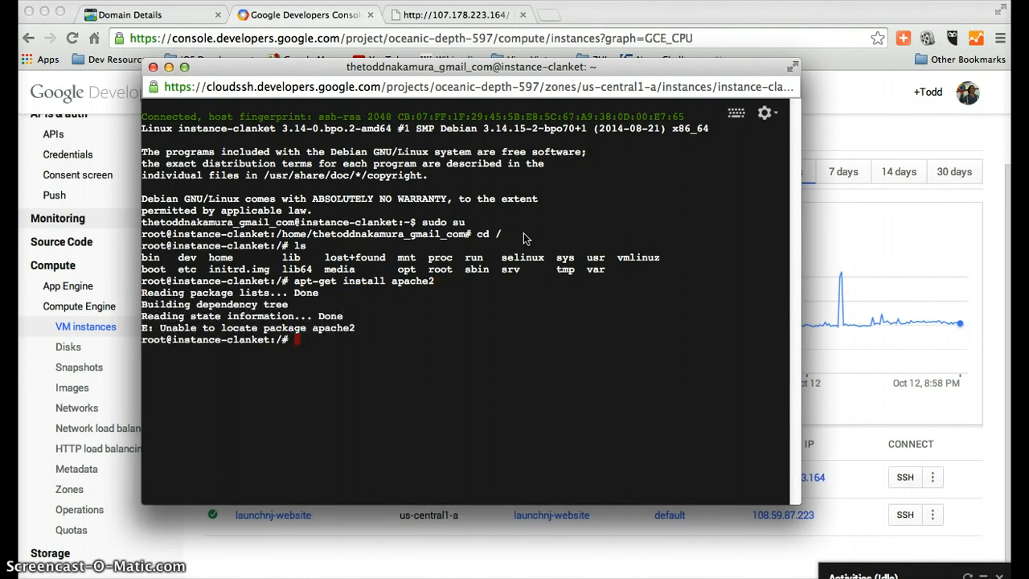
text(apt-get install )
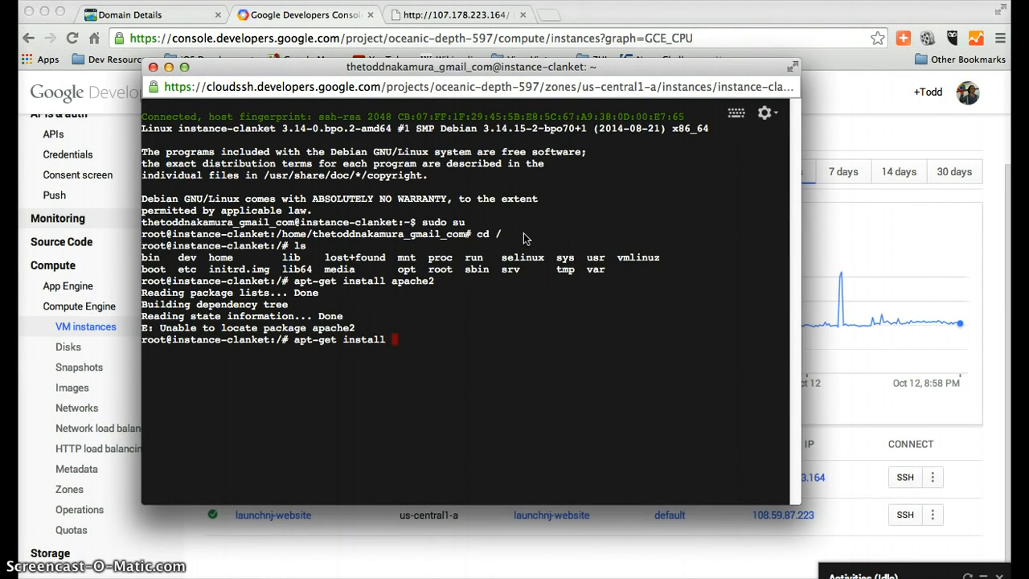
text(update)
Update the package lists in the SSH session with apt-get update
key(BackSpace)
key(BackSpace)
key(BackSpace)
key(BackSpace)
key(BackSpace)
key(BackSpace)
key(BackSpace)
key(BackSpace)
key(BackSpace)
key(BackSpace)
key(BackSpace)
key(BackSpace)
key(BackSpace)
key(BackSpace)
key(BackSpace)
text(update)
key(Return)
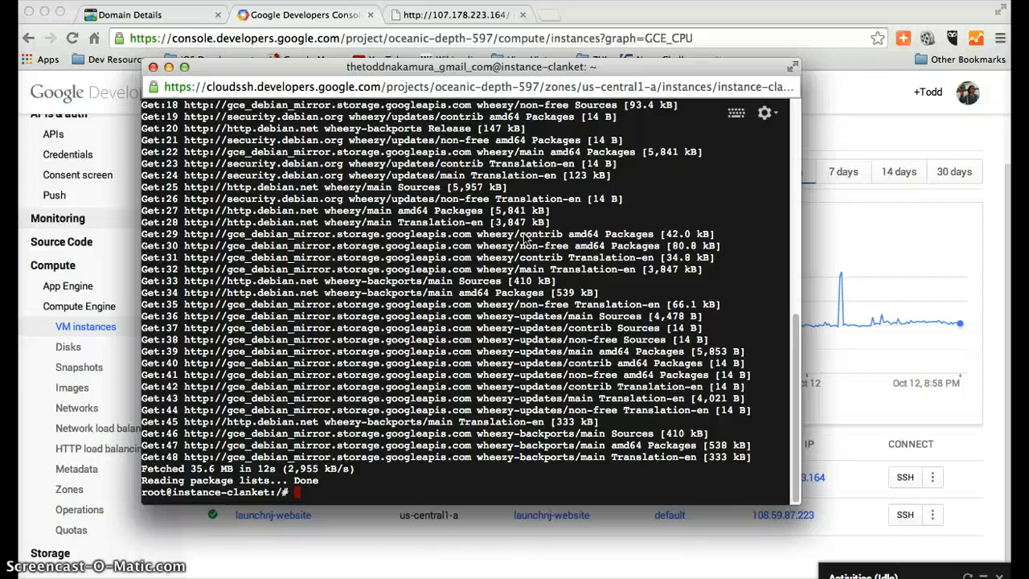
Install the Apache web server with apt-get install apache2, answering y to continue
text(apt-get install apache2)
key(Return)
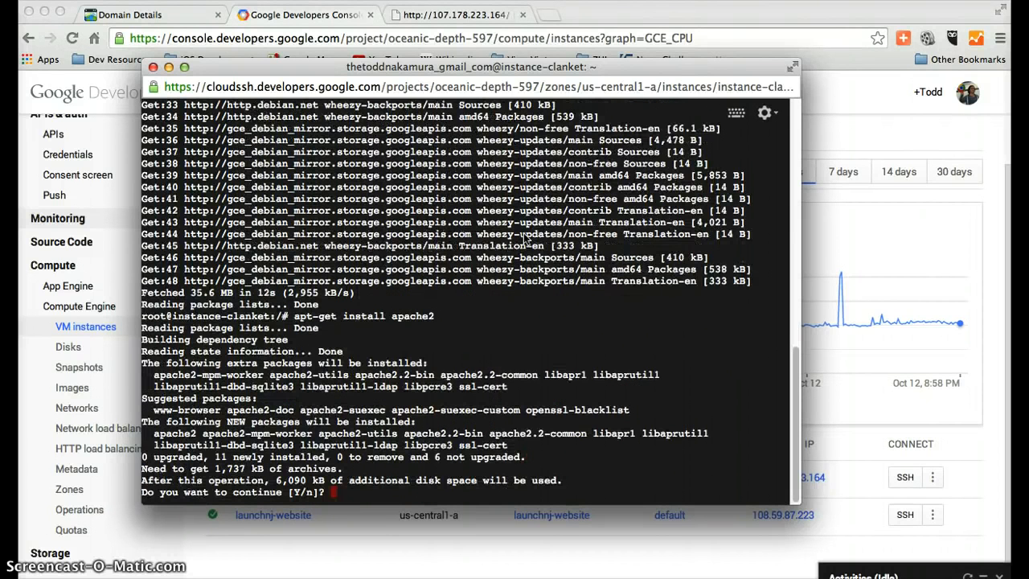
text(y)
key(Return)
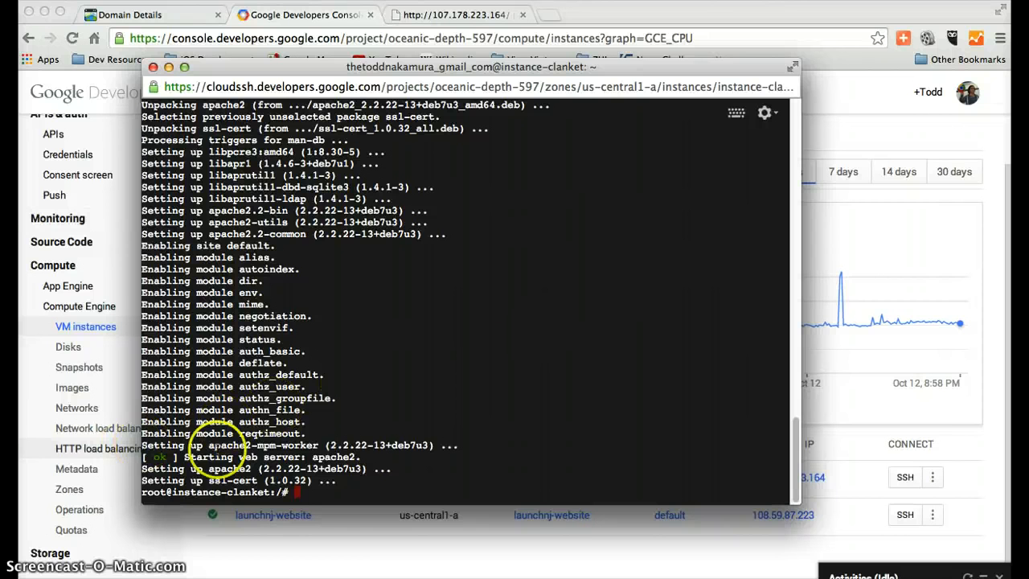
drag(353, 457, 143, 458)
drag(137, 463, 141, 458)
click(338, 485)
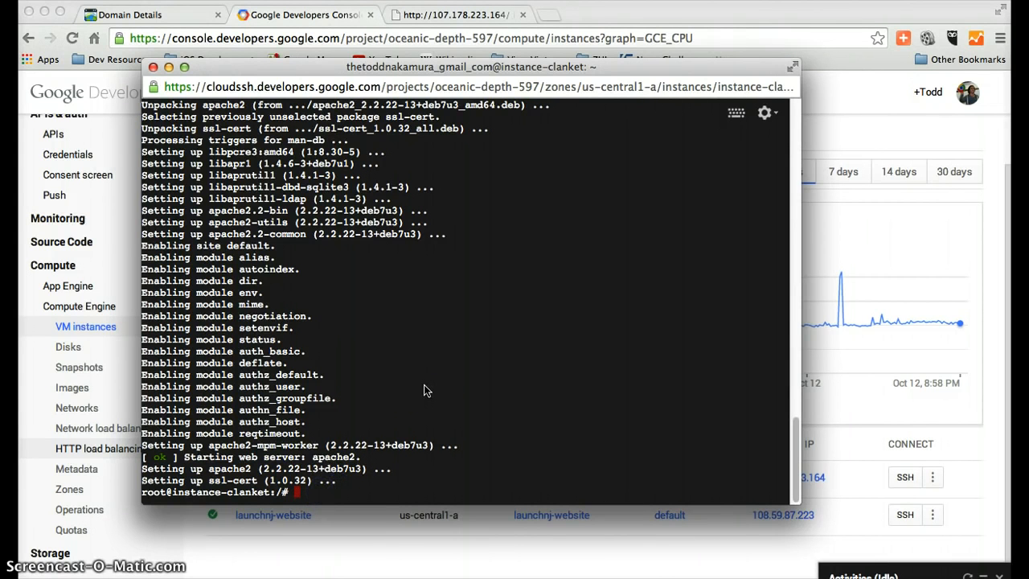
List the root directory, then change into var and list its contents
text(ls)
key(Return)
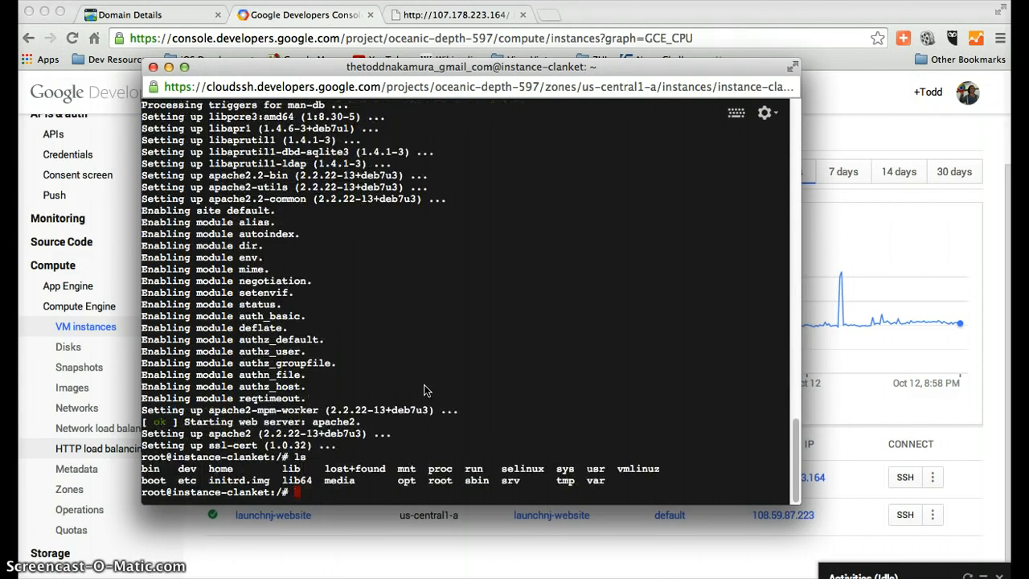
click(425, 399)
text(cd var)
key(Return)
text(ls)
key(Return)
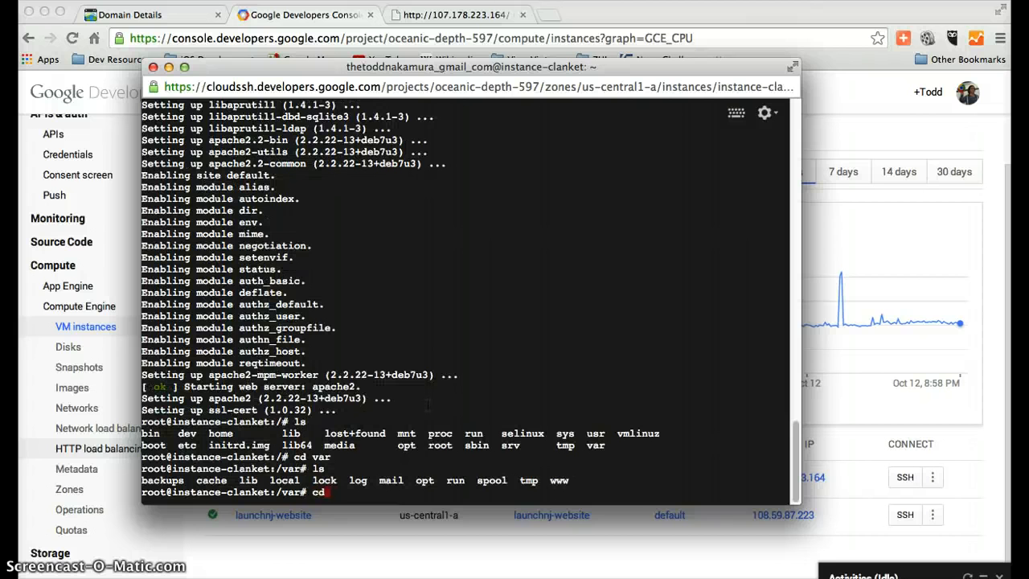
Change into the www directory and list its contents with ls
text(cd www)
key(Return)
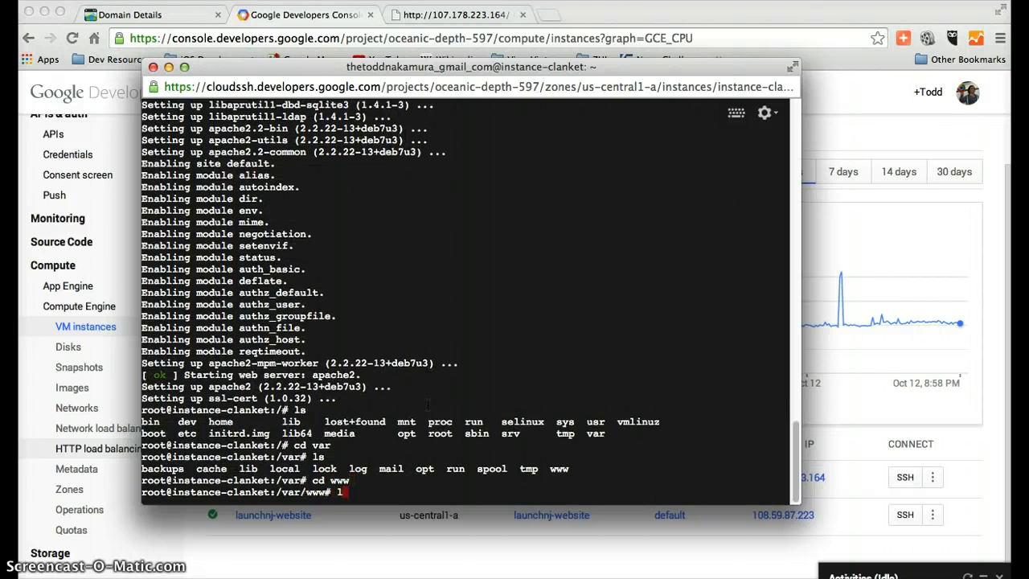
text(ls)
key(Return)
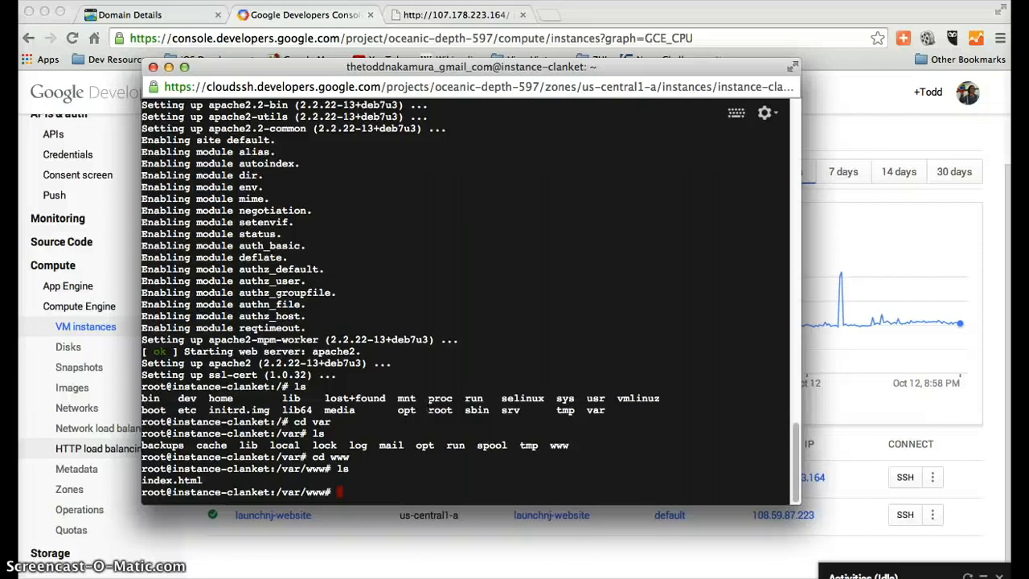
Switch to the browser page for 107.178.223.164 and reload it to check the web server
click(638, 16)
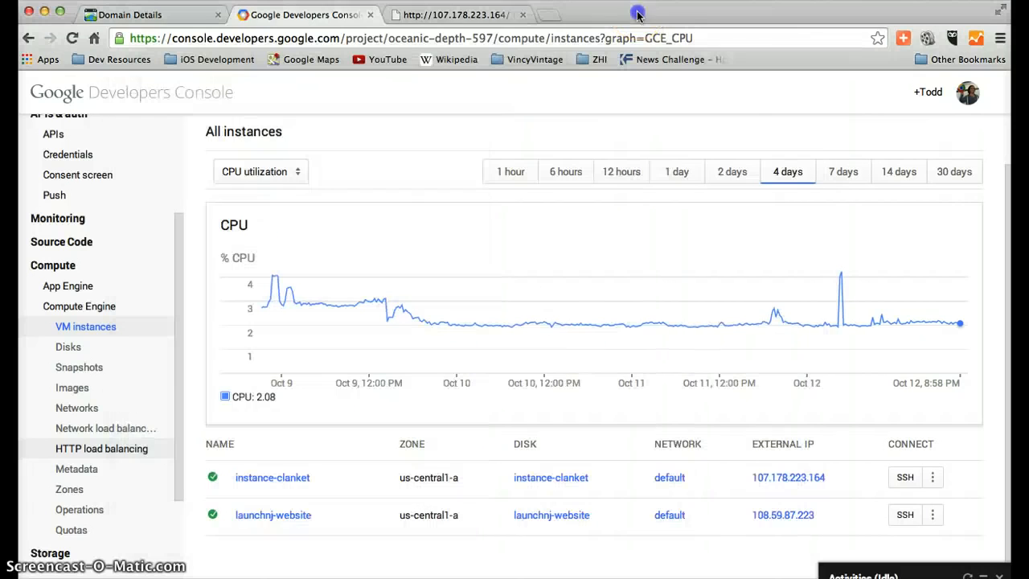
click(464, 16)
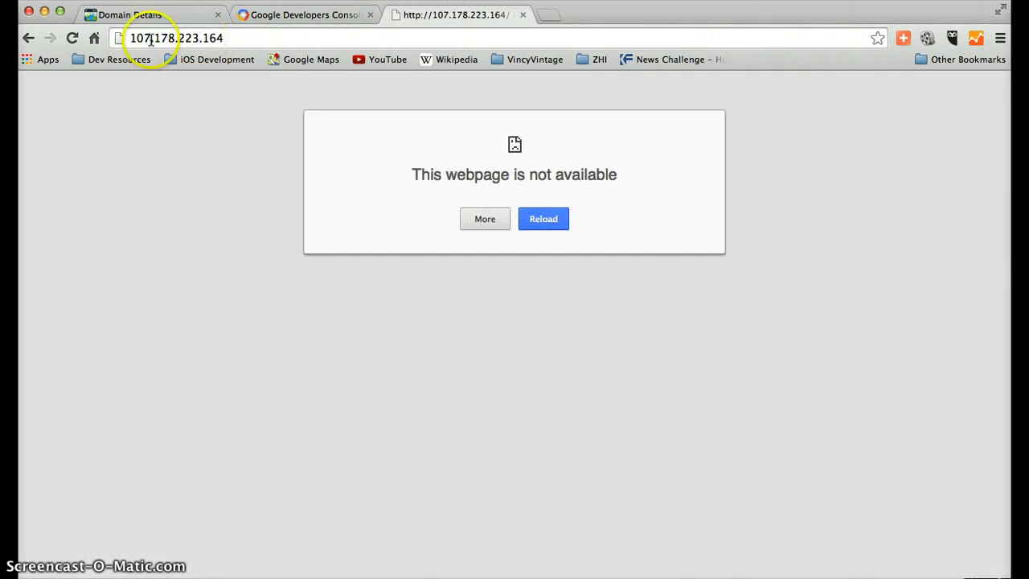
click(72, 38)
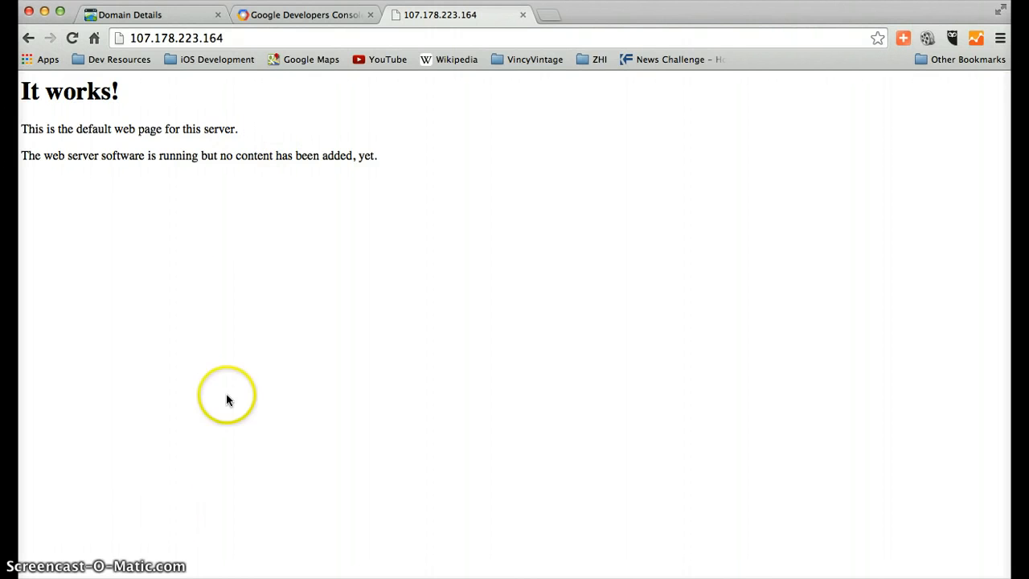
Return to the 107.178.223.164 page from the SSH session and select its address
click(62, 565)
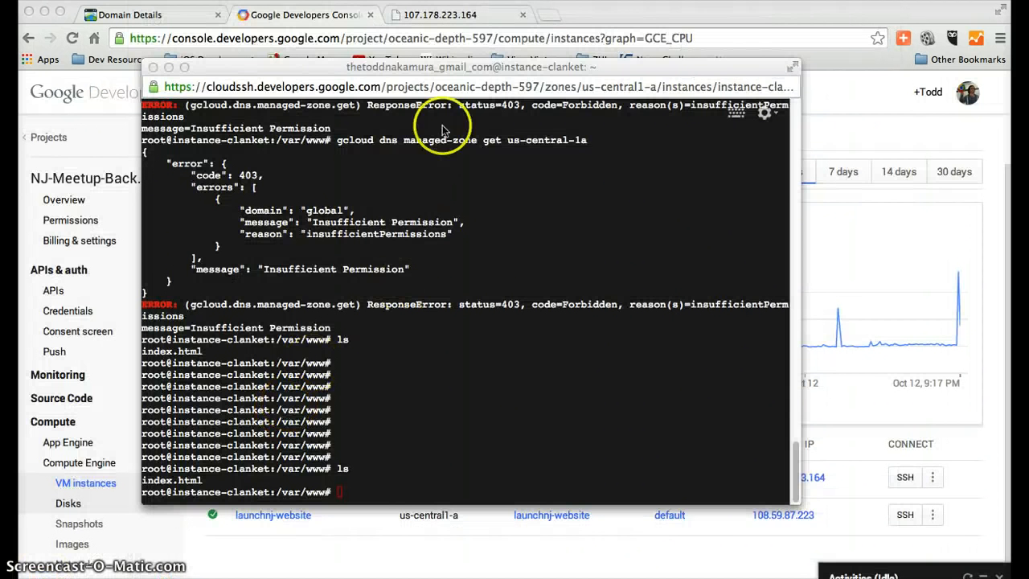
click(447, 15)
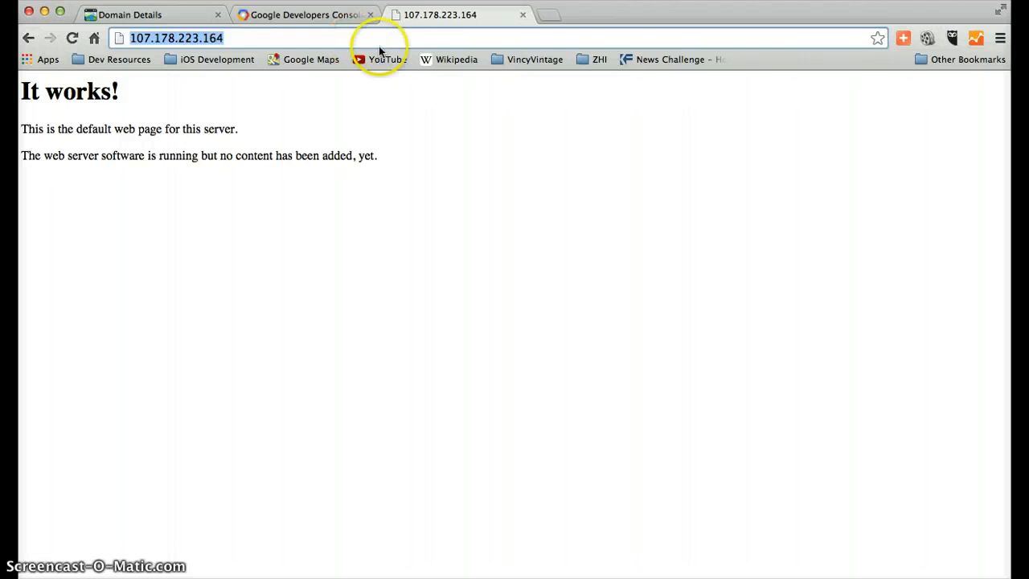
click(234, 39)
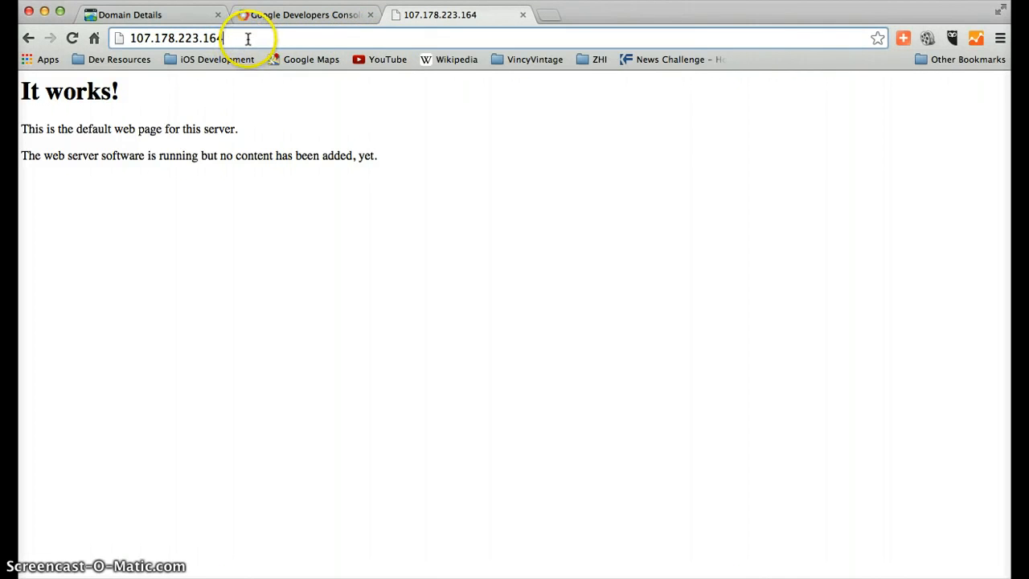
drag(223, 37, 139, 46)
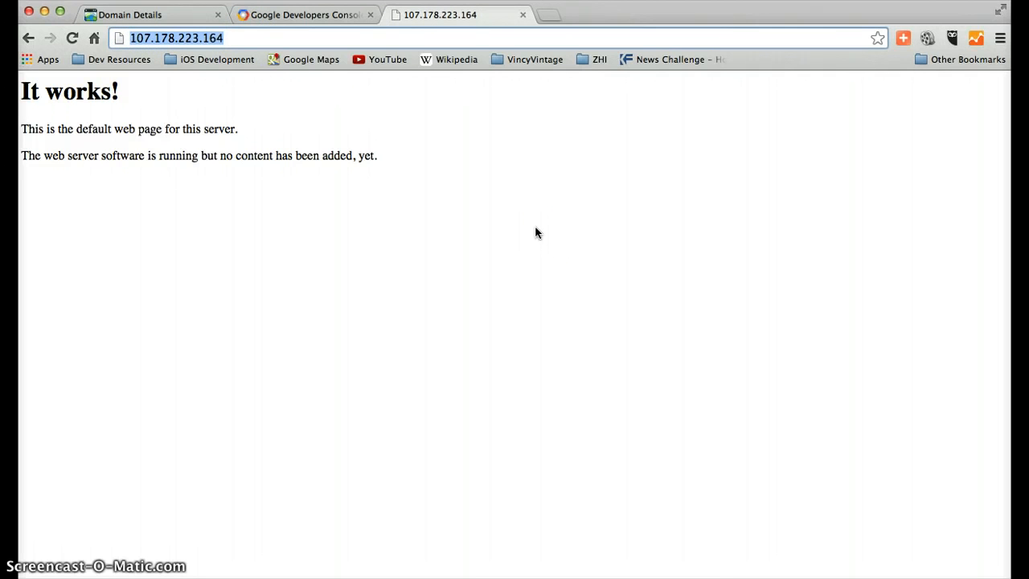
Switch to the GoDaddy domain details for CLANKET.COM, view its settings, and return to the A (Host) section of the DNS zone file
click(172, 13)
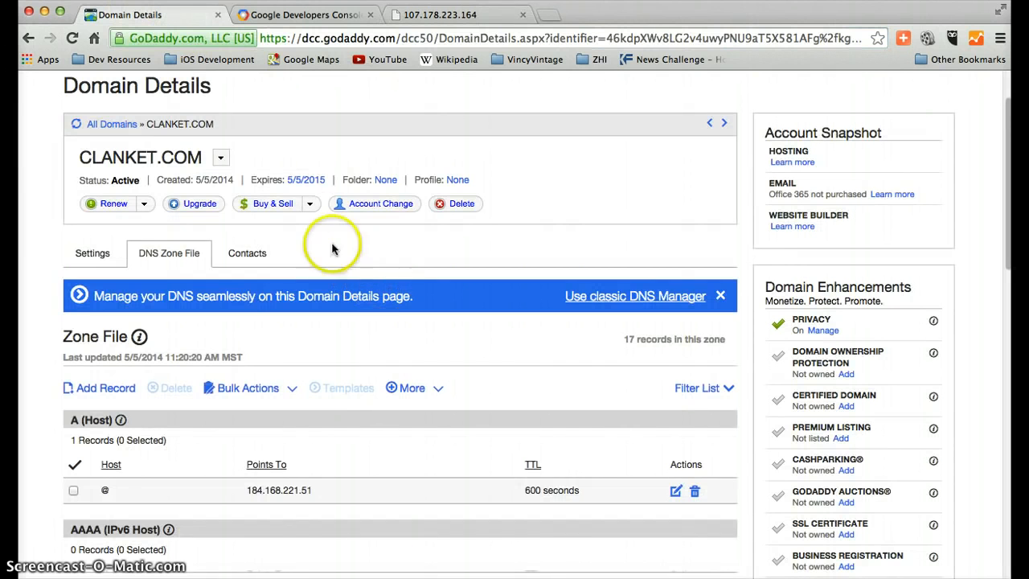
click(86, 254)
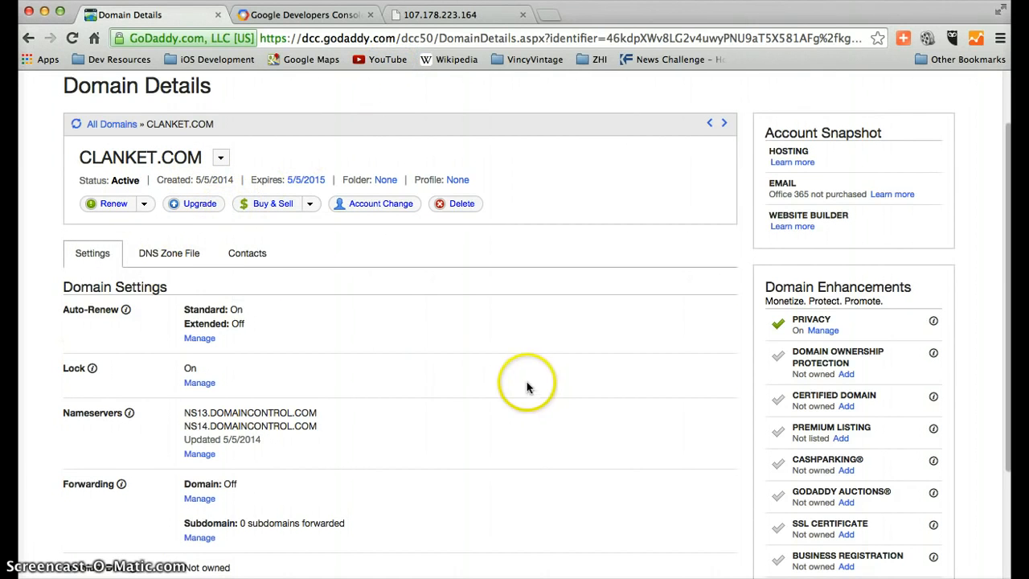
click(170, 255)
scroll(468, 369, down, 3)
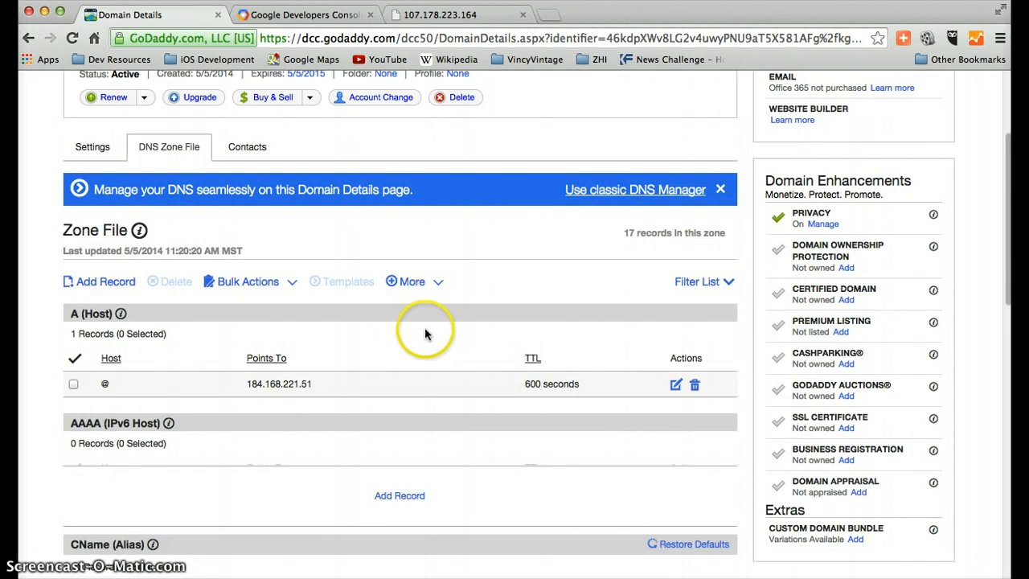
scroll(386, 269, down, 1)
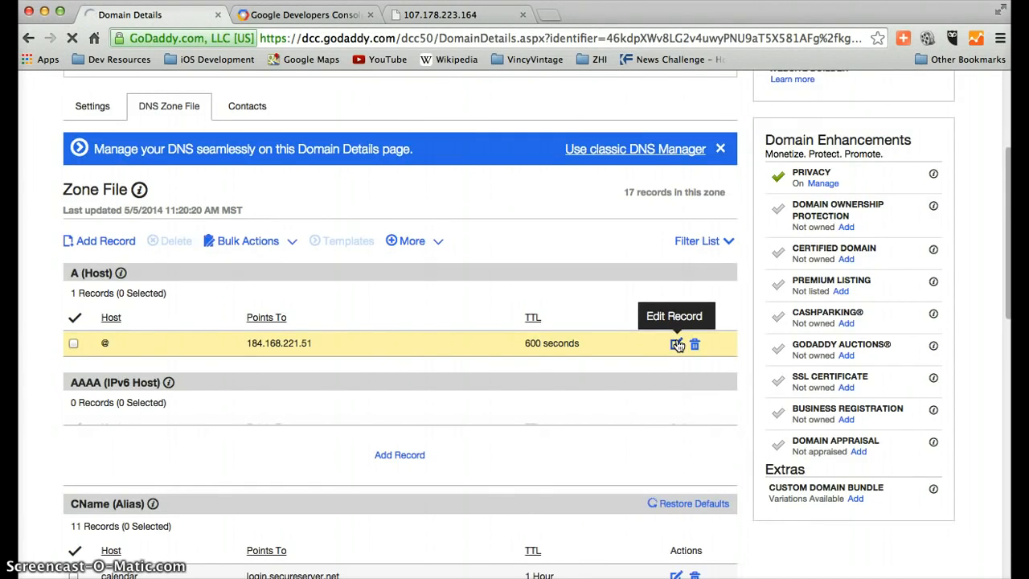
Edit the @ A (Host) record so it points to 107.178.223.164, using the address copied from the server's page without its prefix and trailing slash
click(677, 344)
click(410, 354)
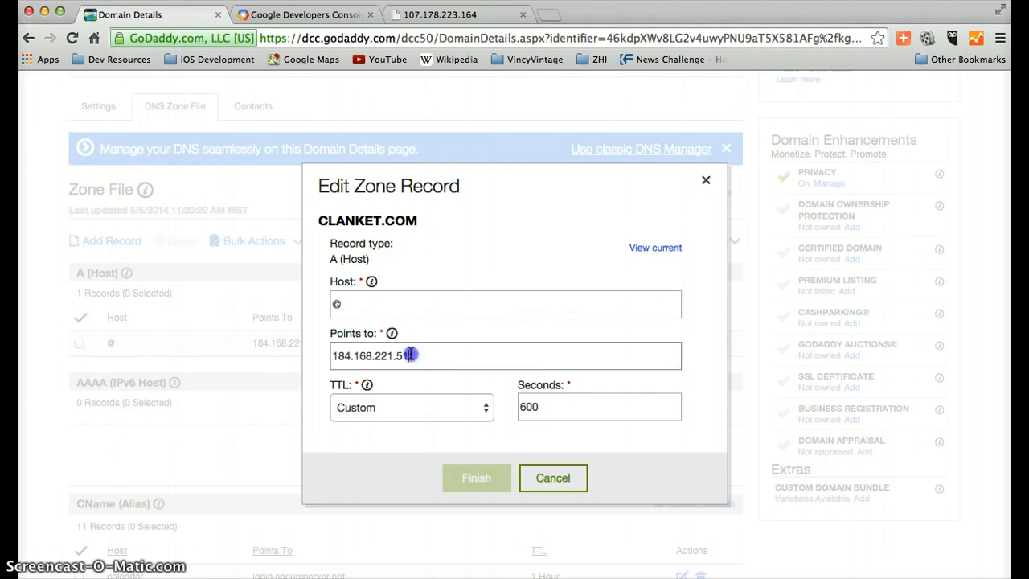
drag(410, 354, 281, 357)
click(464, 16)
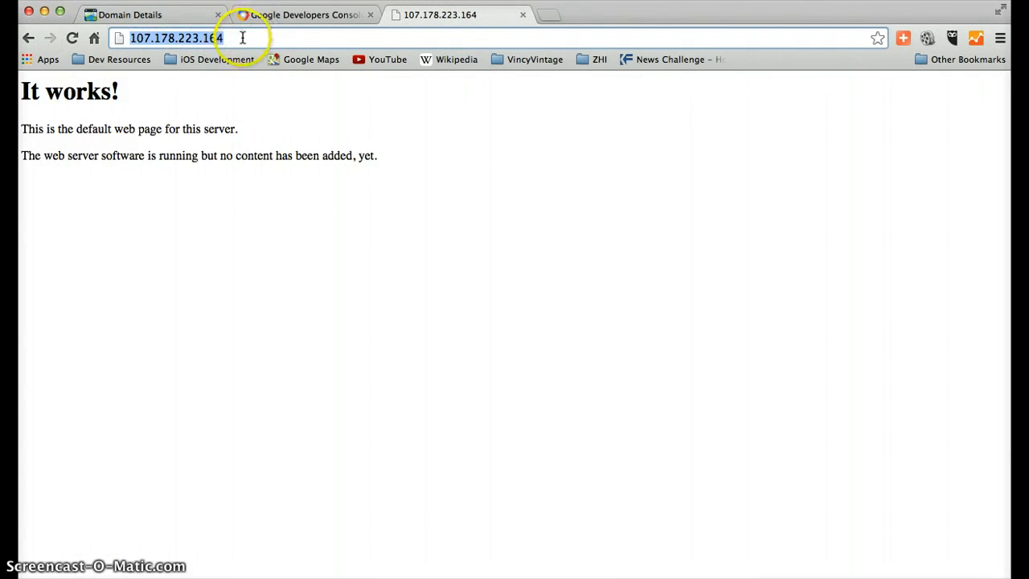
drag(242, 38, 83, 32)
key(ctrl+c)
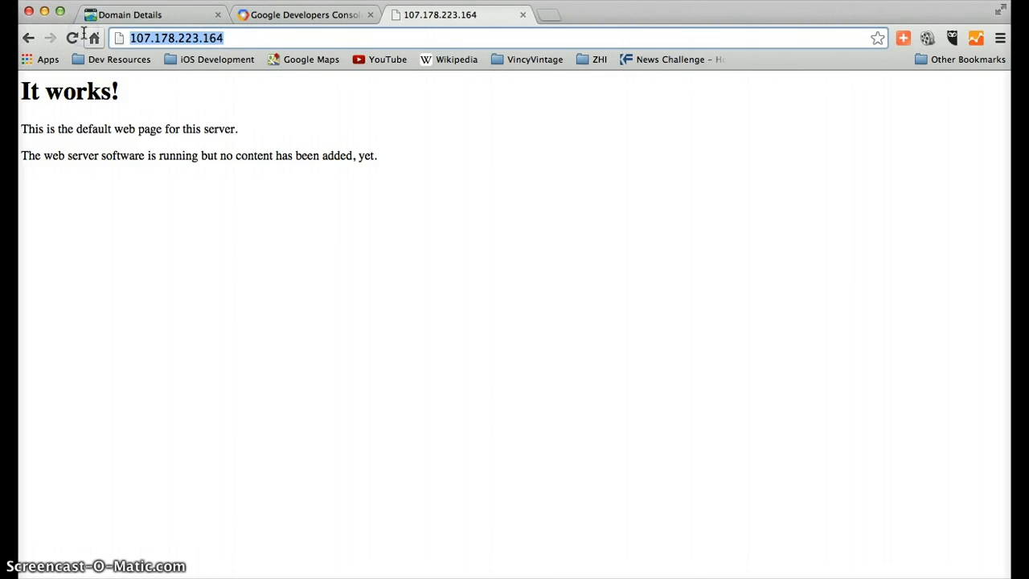
click(155, 15)
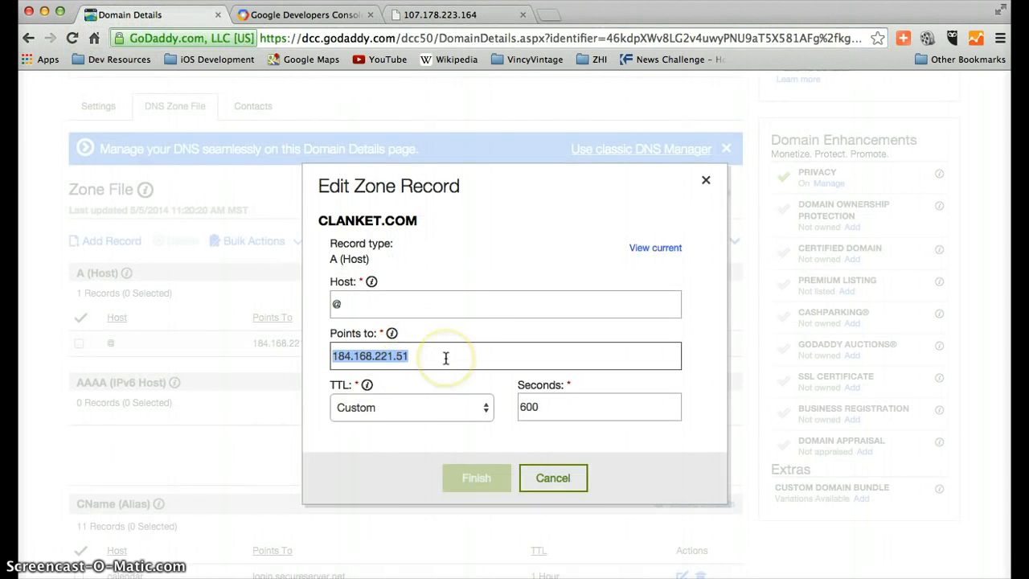
key(ctrl+v)
drag(340, 353, 362, 355)
key(BackSpace)
click(413, 353)
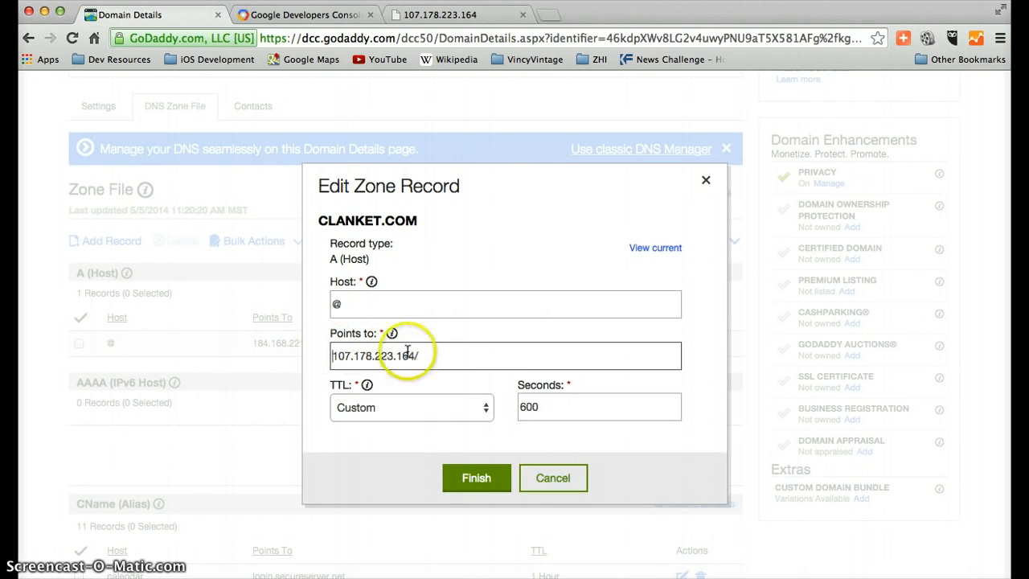
click(431, 356)
key(BackSpace)
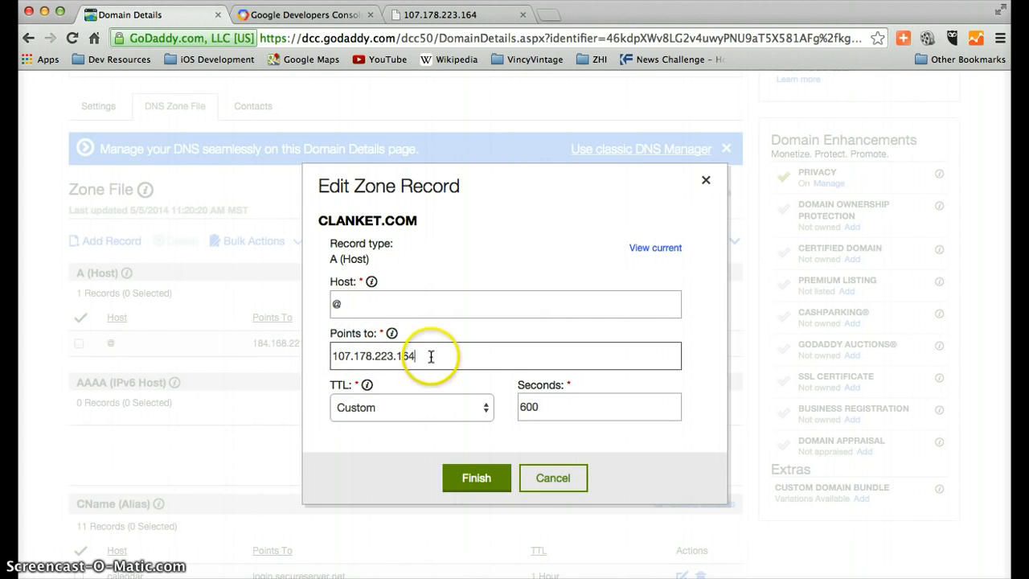
Try to finish the @ record edit with a custom TTL of 30 seconds
double_click(530, 407)
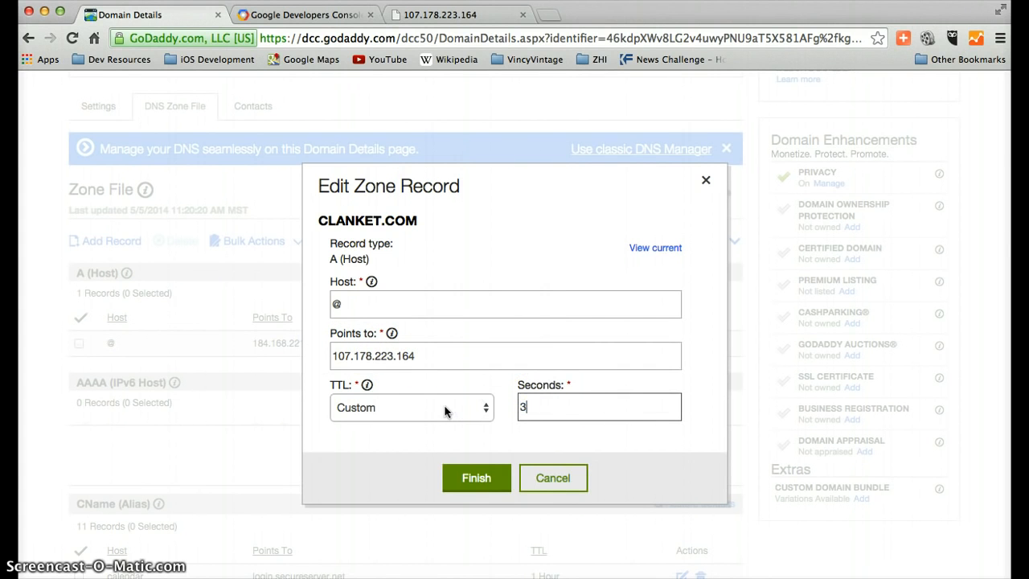
click(476, 477)
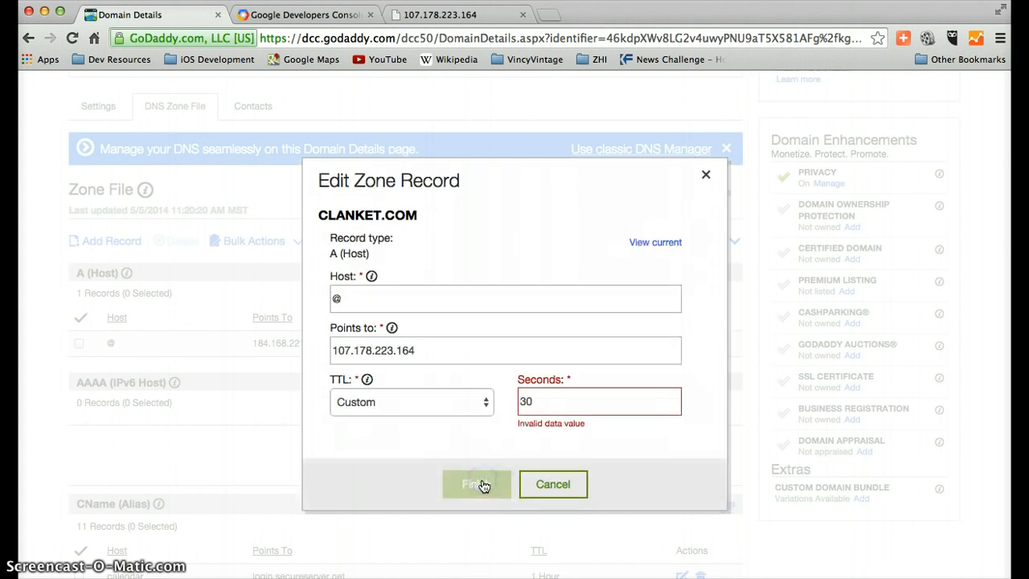
Set the record's custom TTL to 600 seconds, finish the edit, and save the zone file changes
click(541, 395)
double_click(541, 395)
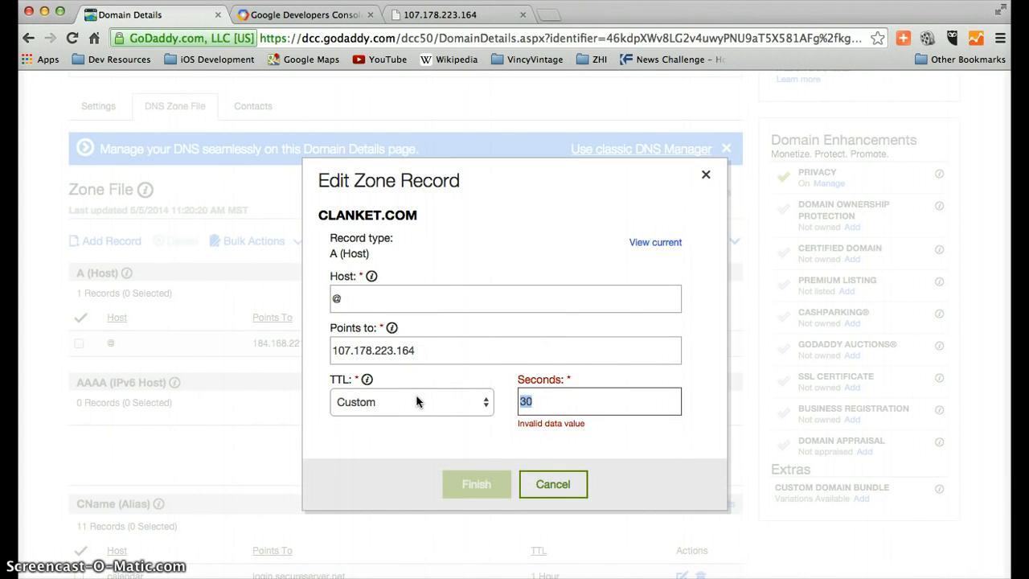
text(600)
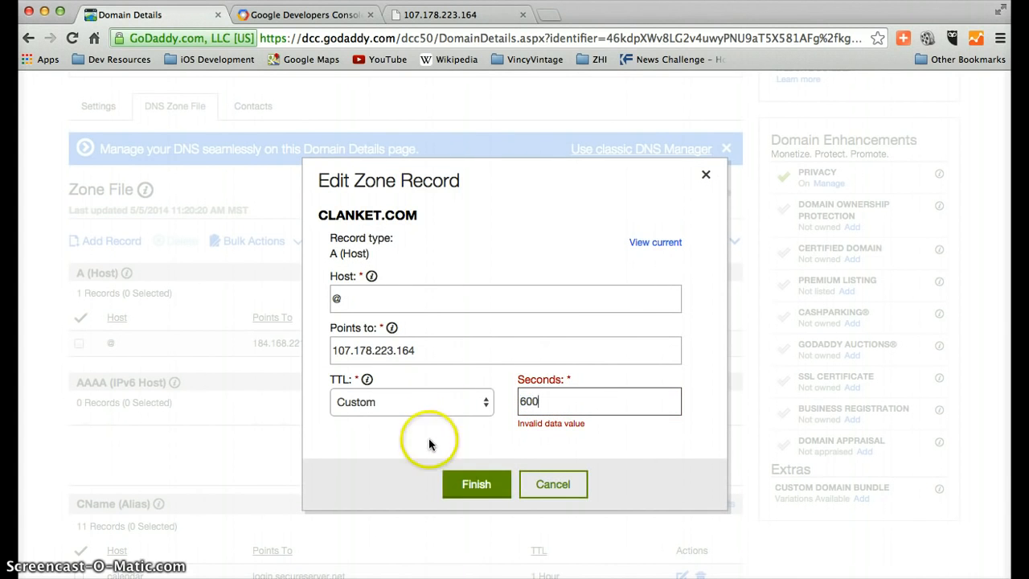
click(476, 484)
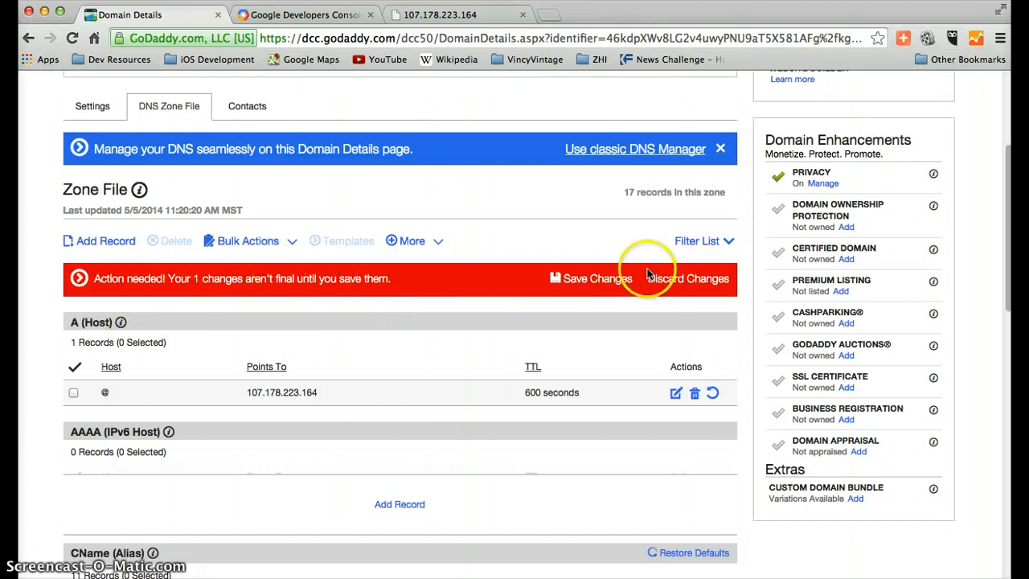
click(582, 288)
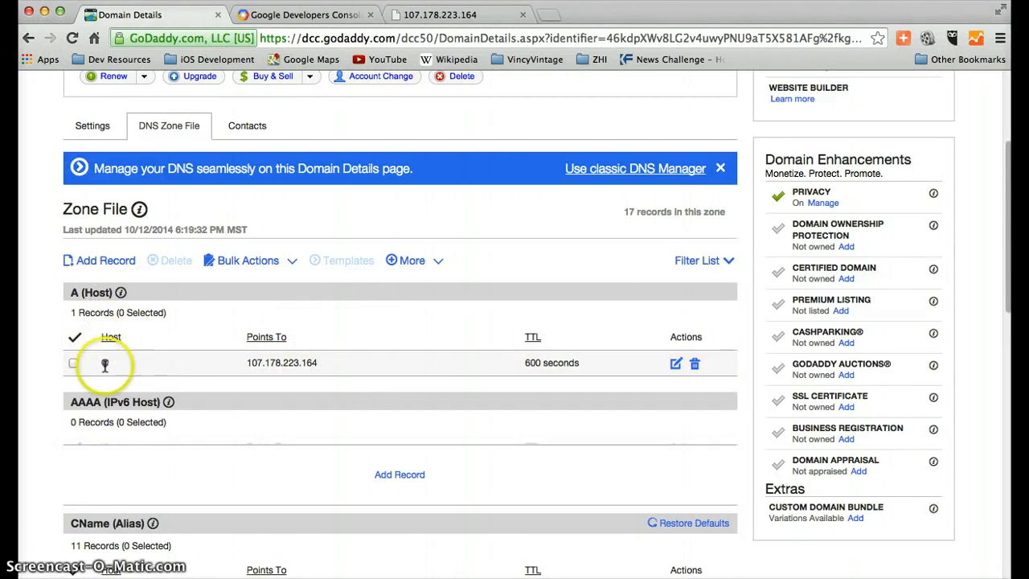
Check the domain's settings and the A (Host) record in the saved DNS zone file
click(95, 126)
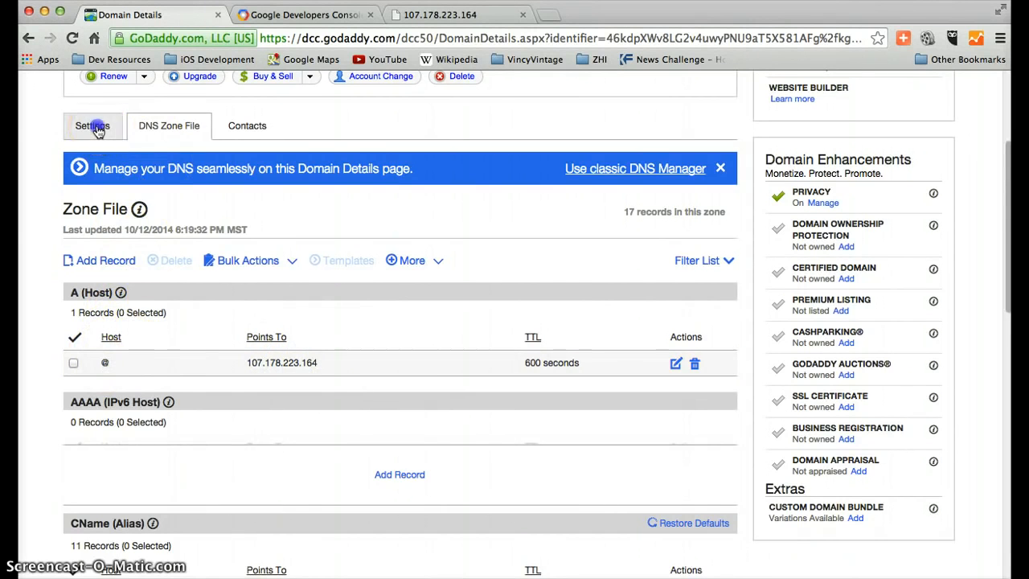
scroll(340, 212, down, 1)
scroll(342, 214, up, 3)
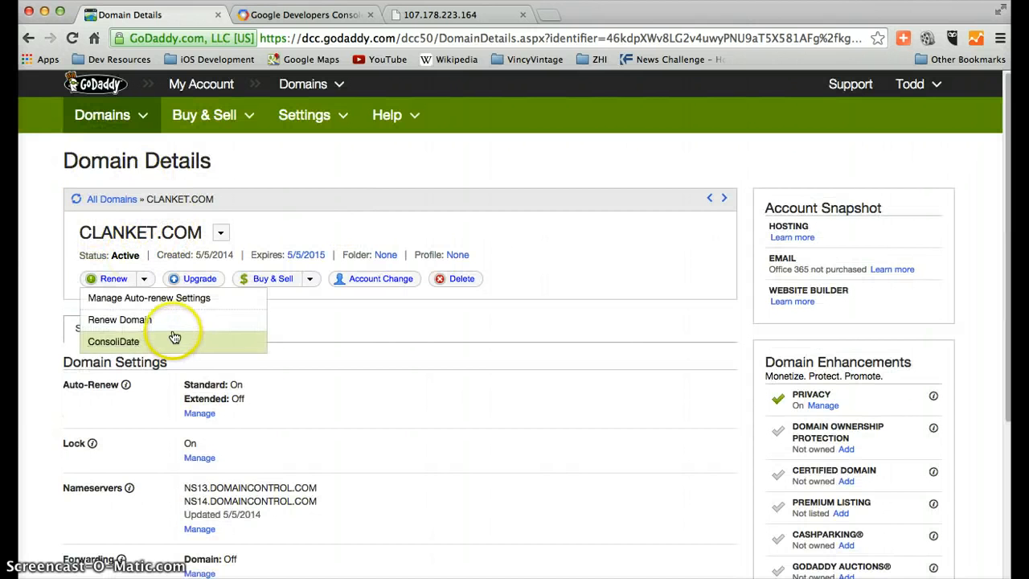
click(171, 328)
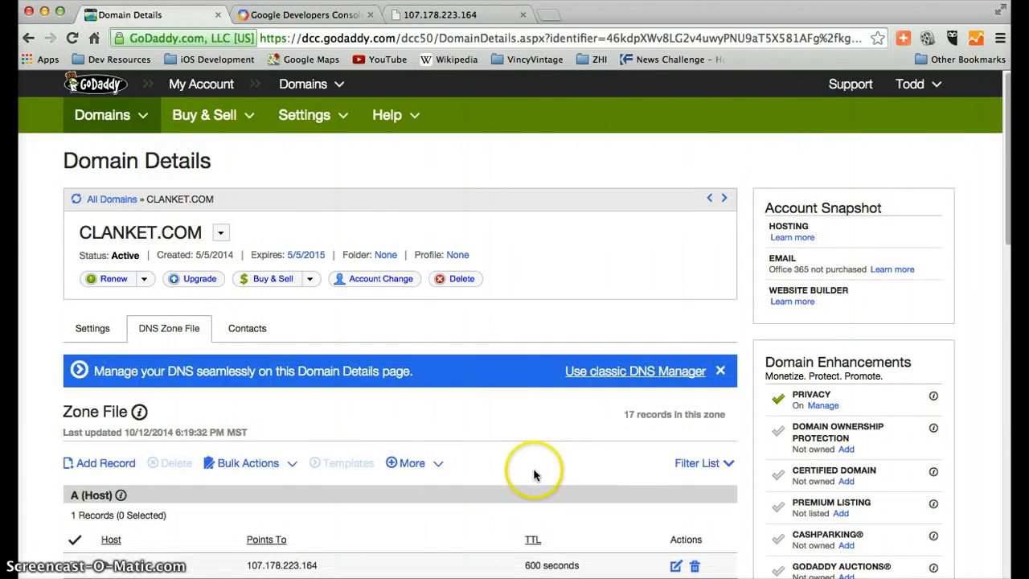
scroll(535, 470, down, 3)
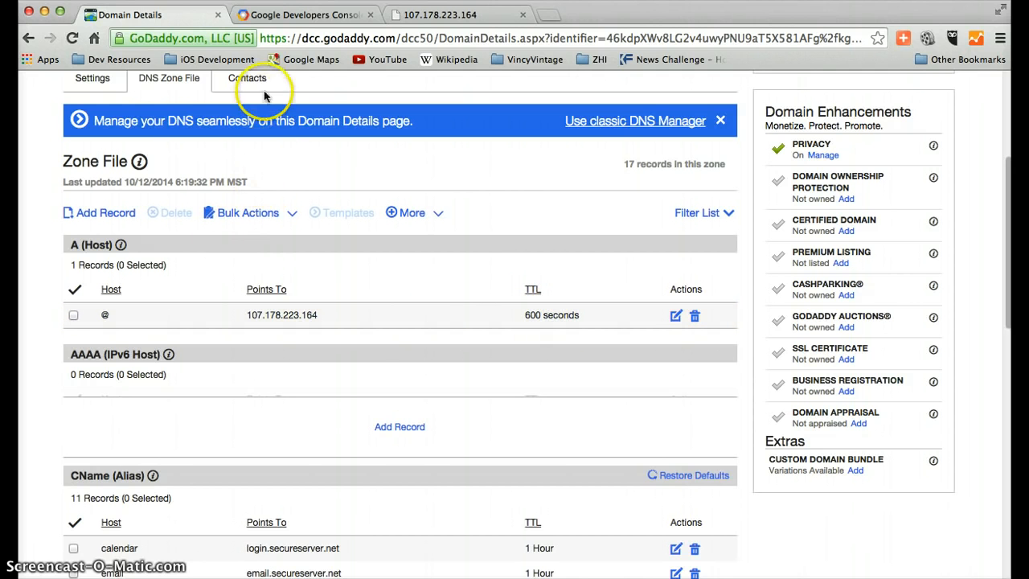
click(441, 17)
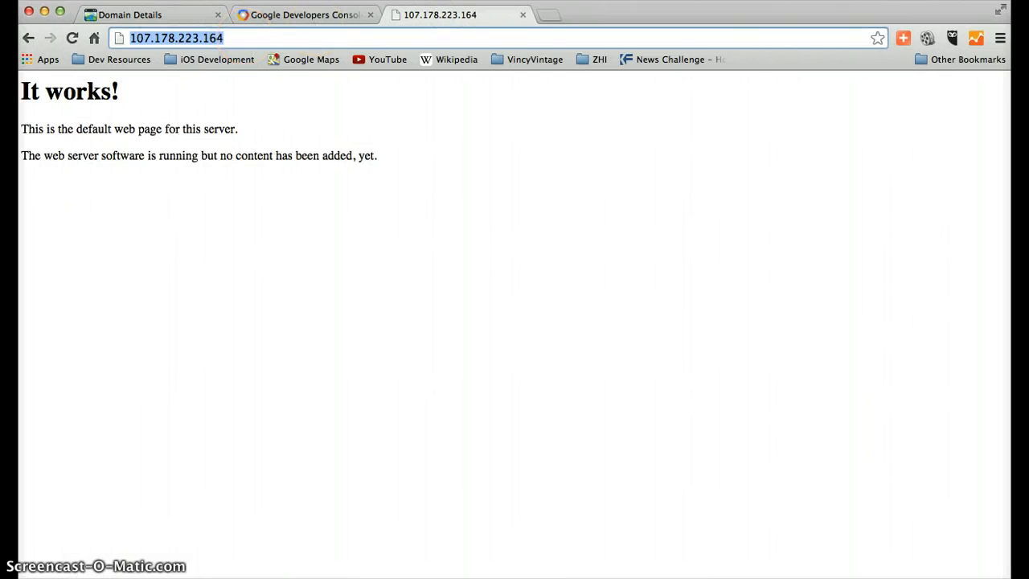
click(548, 15)
click(333, 145)
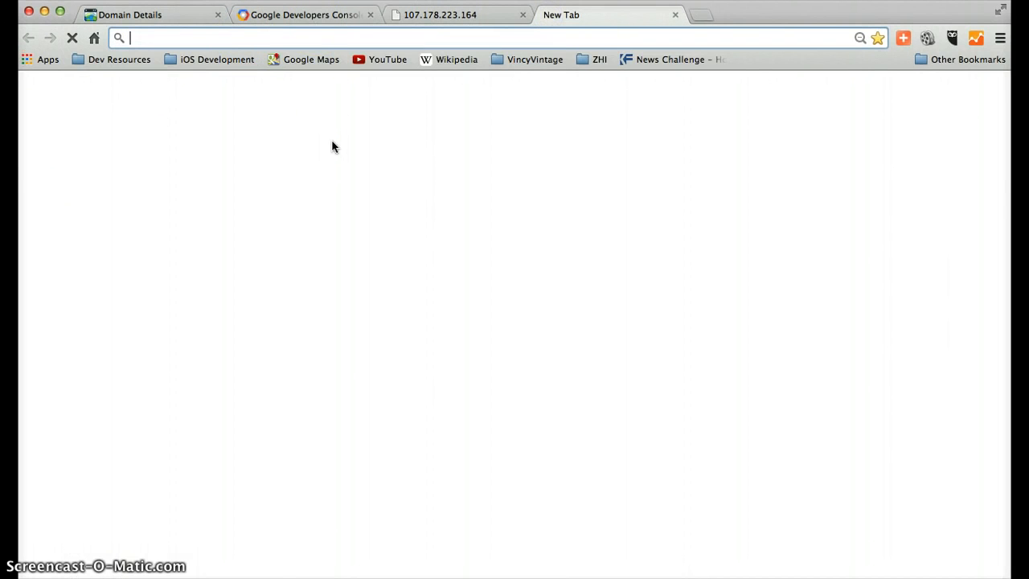
text(www.clanke)
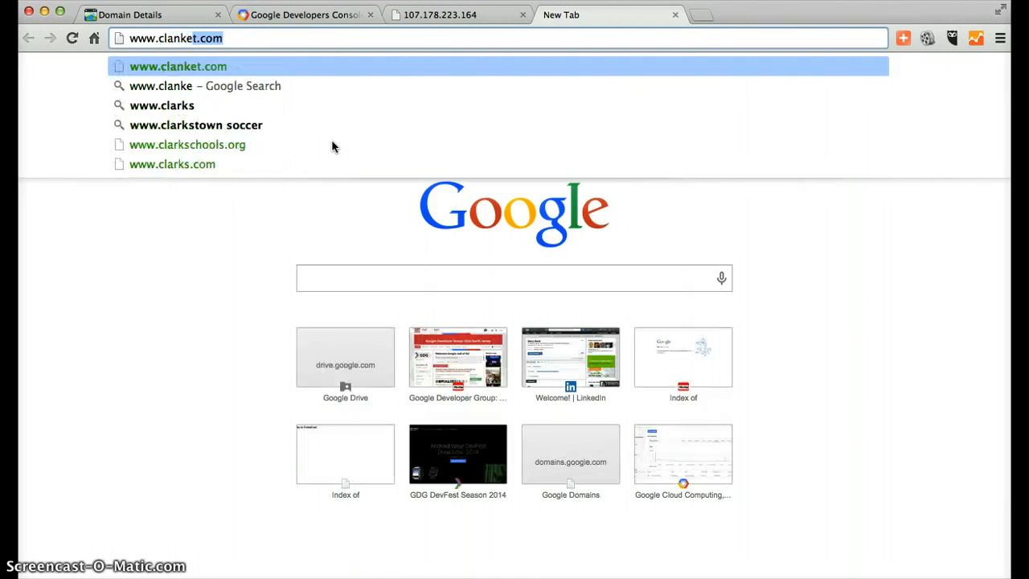
text(t.com)
key(Return)
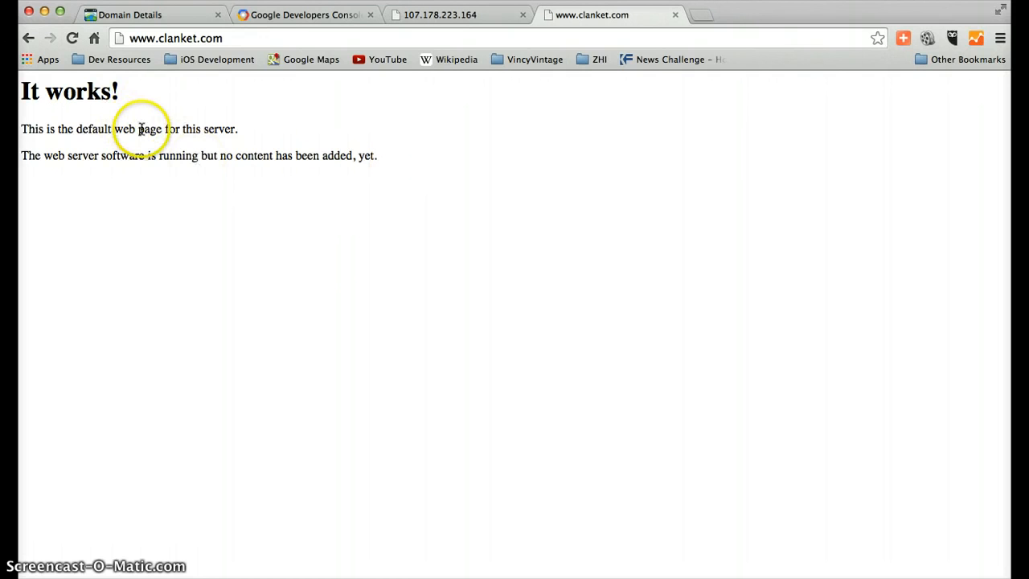
Compare the domain's page with the server's page at 107.178.223.164 and close the IP address page
click(234, 37)
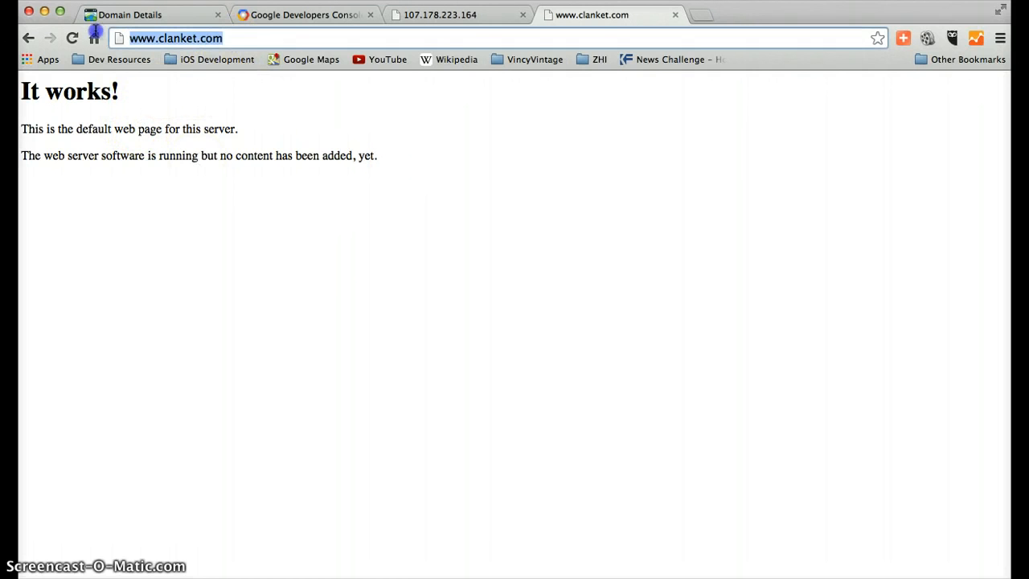
click(455, 16)
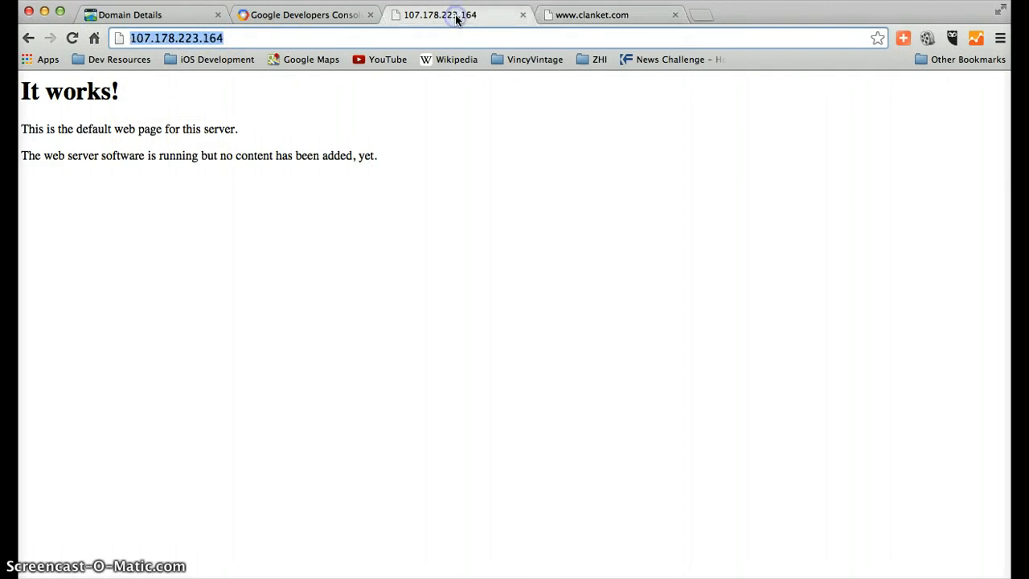
click(525, 18)
click(262, 36)
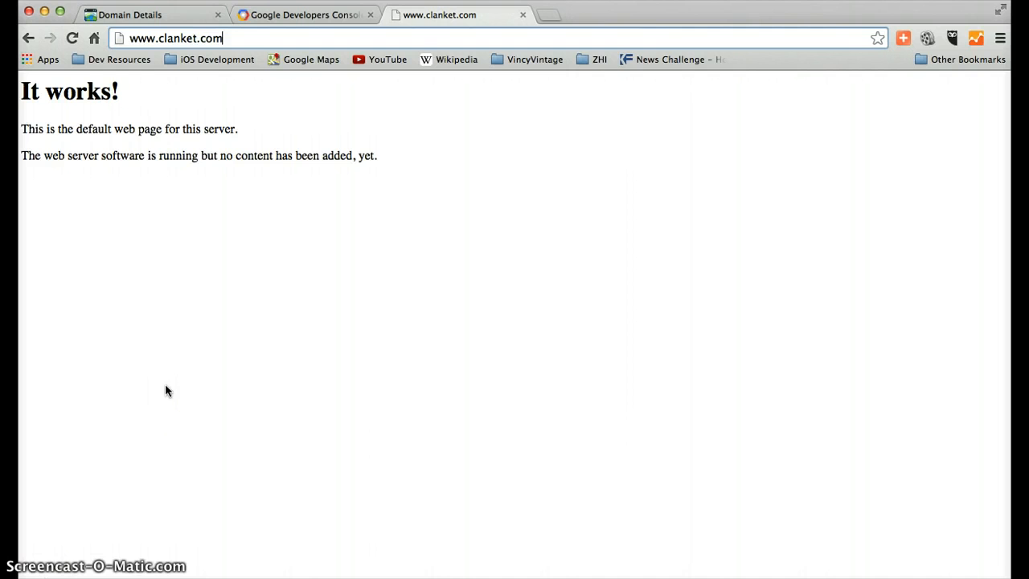
click(243, 335)
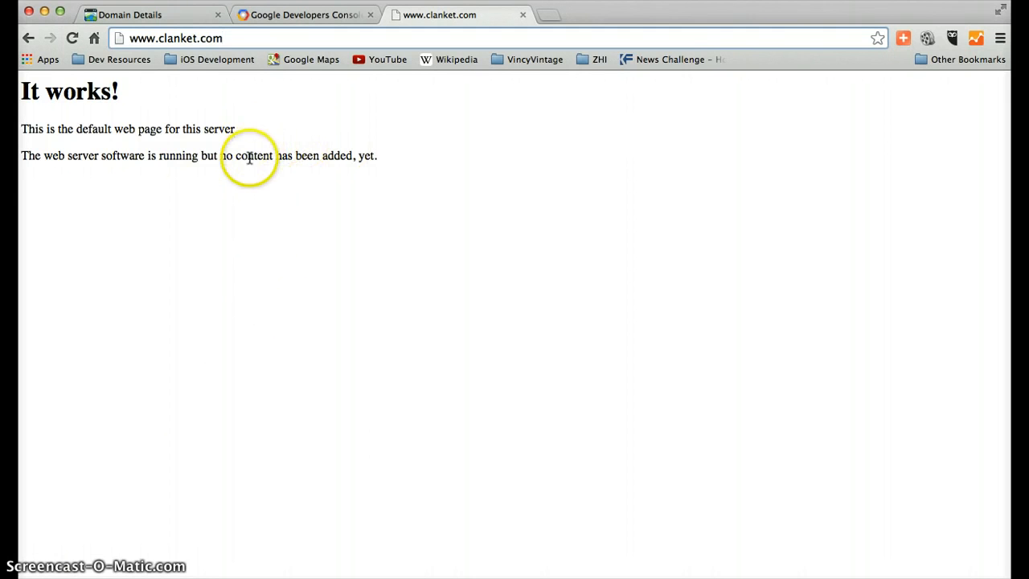
click(290, 32)
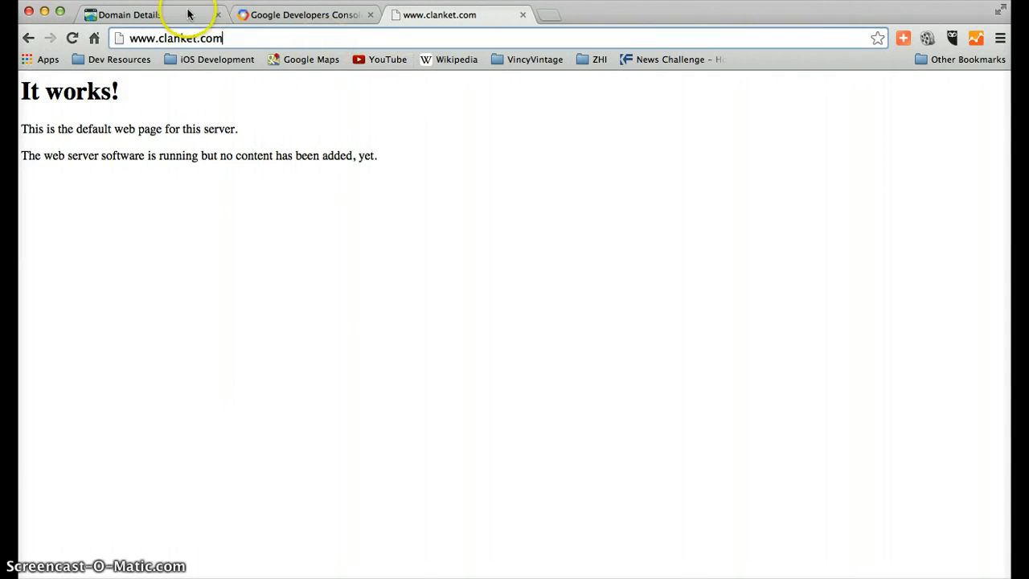
Switch to the instance's SSH terminal window and list the files in /var/www with ls
key(ctrl+Up)
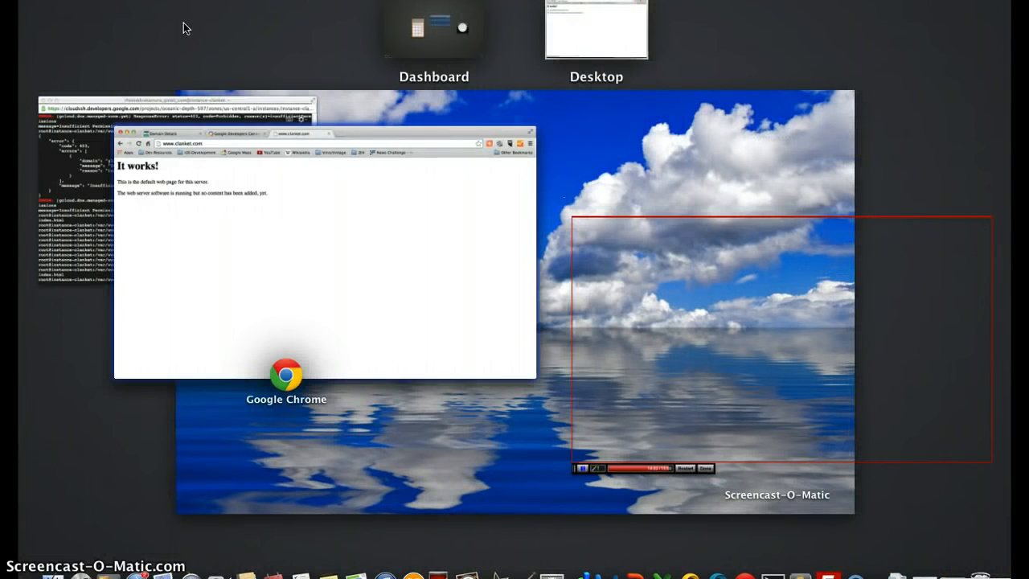
click(163, 226)
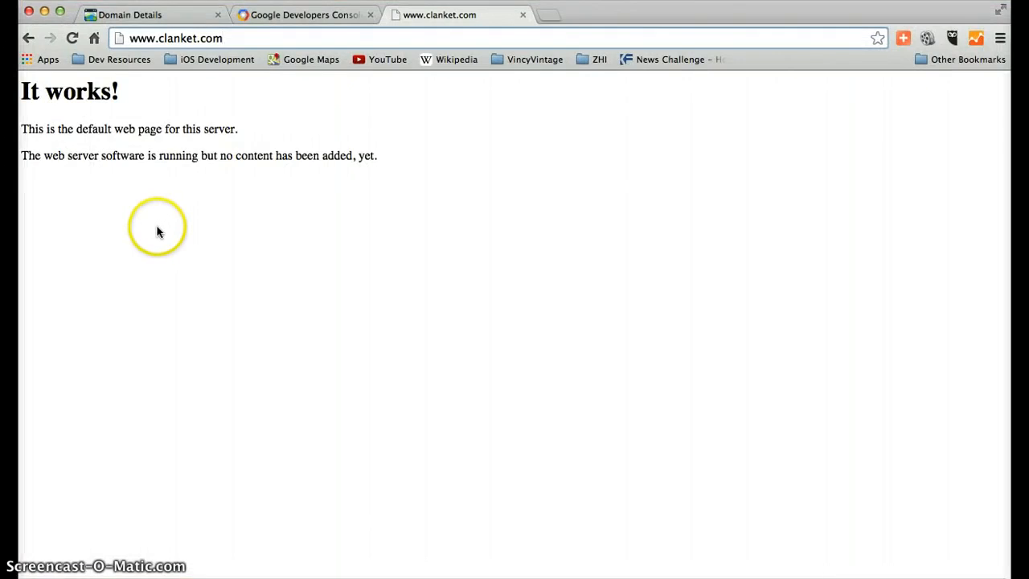
key(ctrl+Up)
click(129, 230)
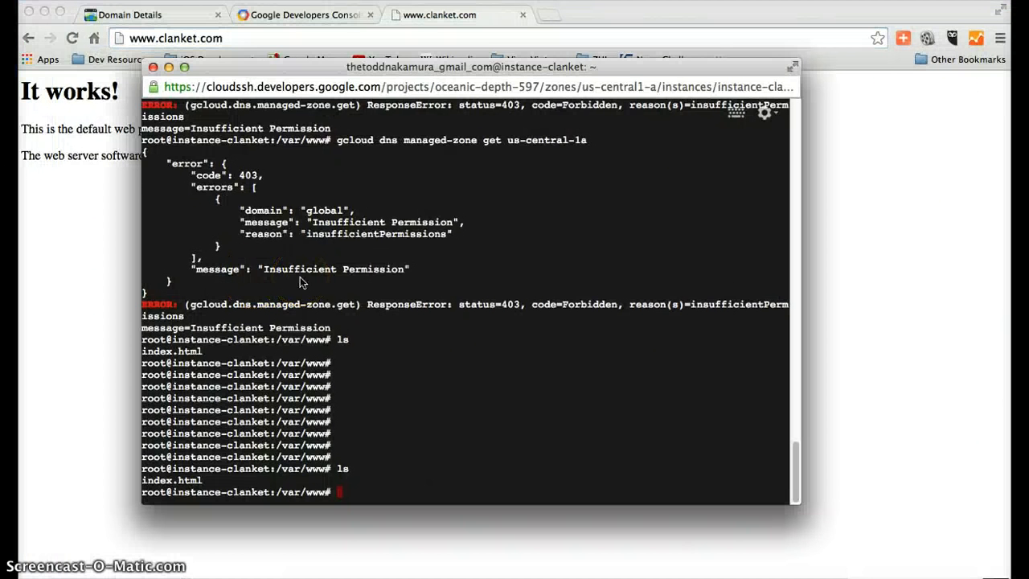
text(ls)
key(Return)
Open index.html in nano and change its h1 heading to "It works really well!"
text(nanl )
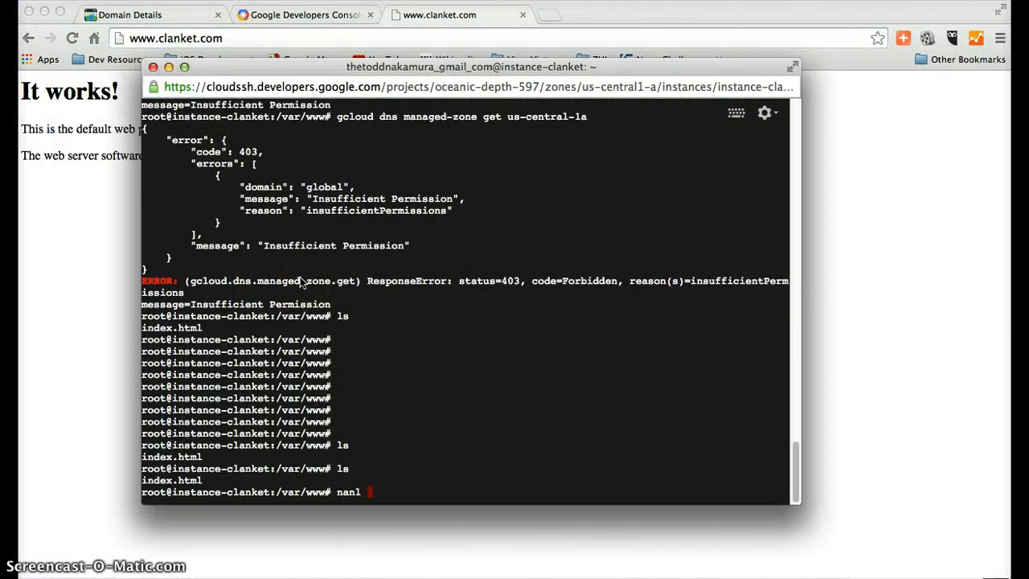
text(o index.html)
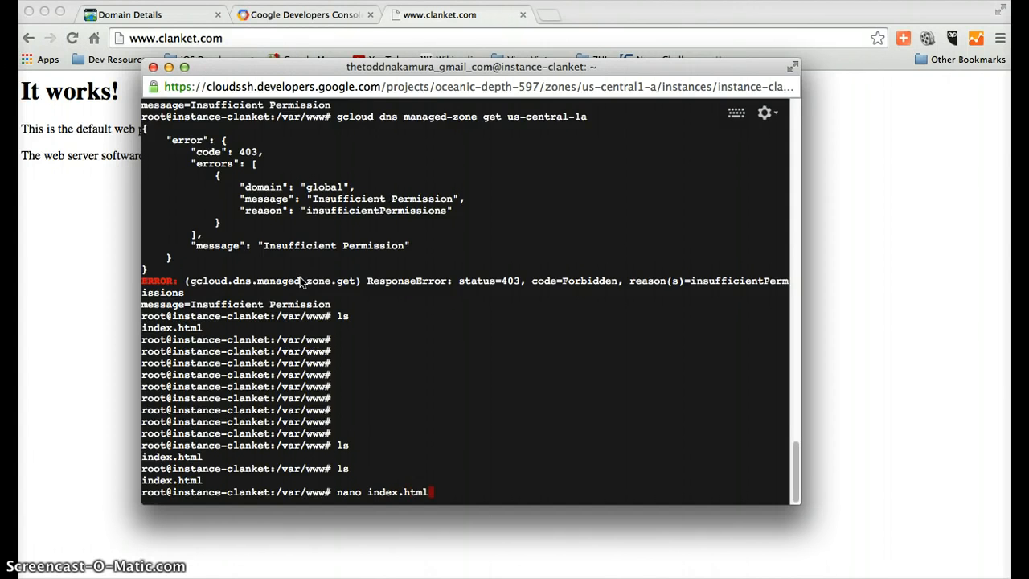
key(Return)
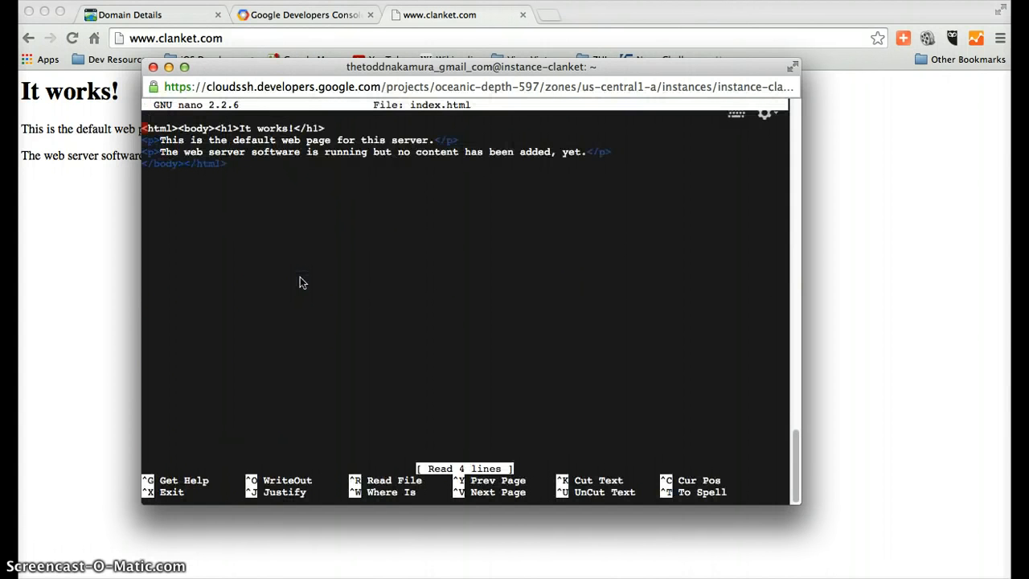
click(288, 130)
key(Right)
key(Right)
key(Right)
key(Right)
key(Right)
key(Right)
key(Right)
key(Right)
text(really well)
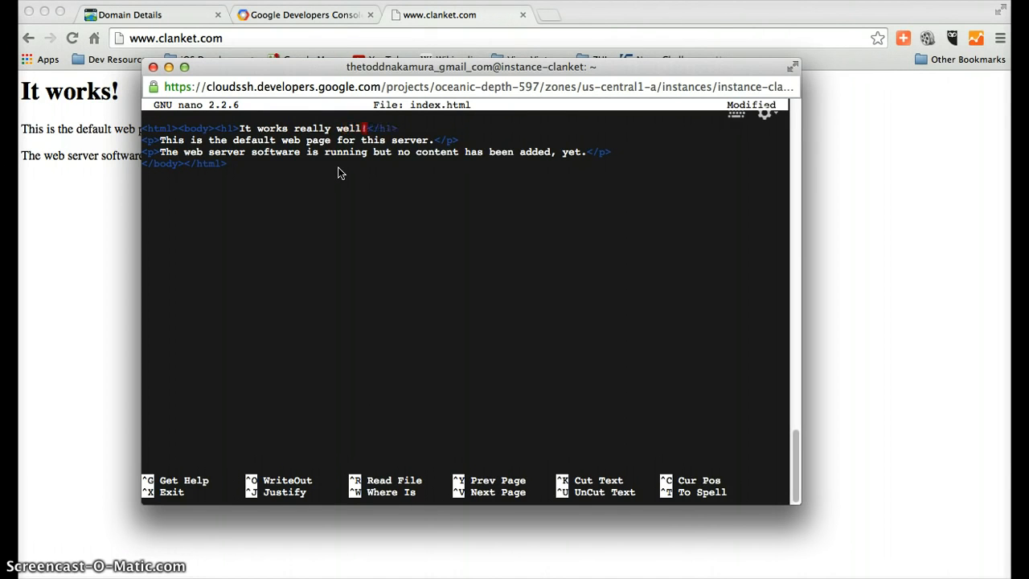
key(ctrl+x)
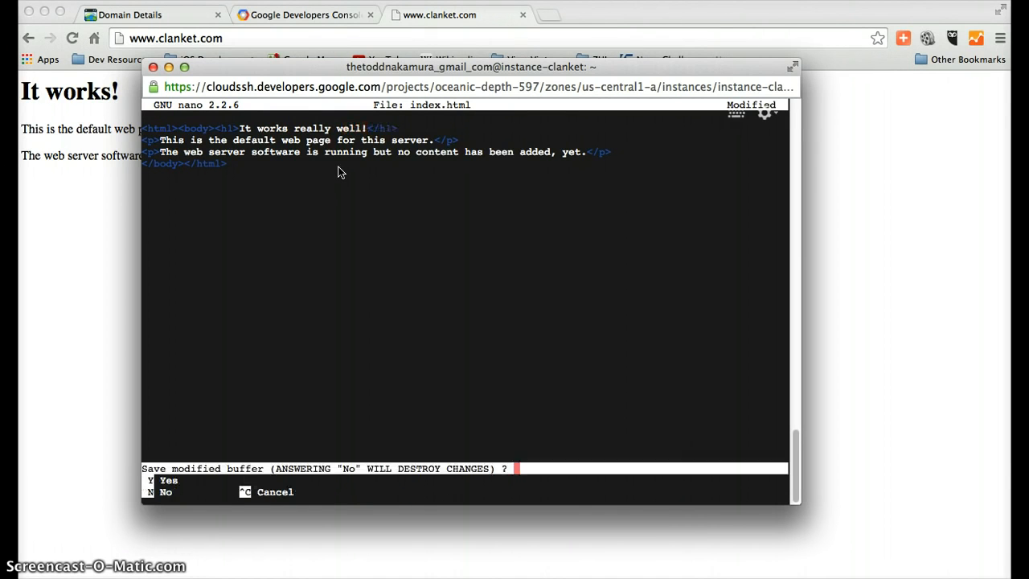
key(y)
key(Return)
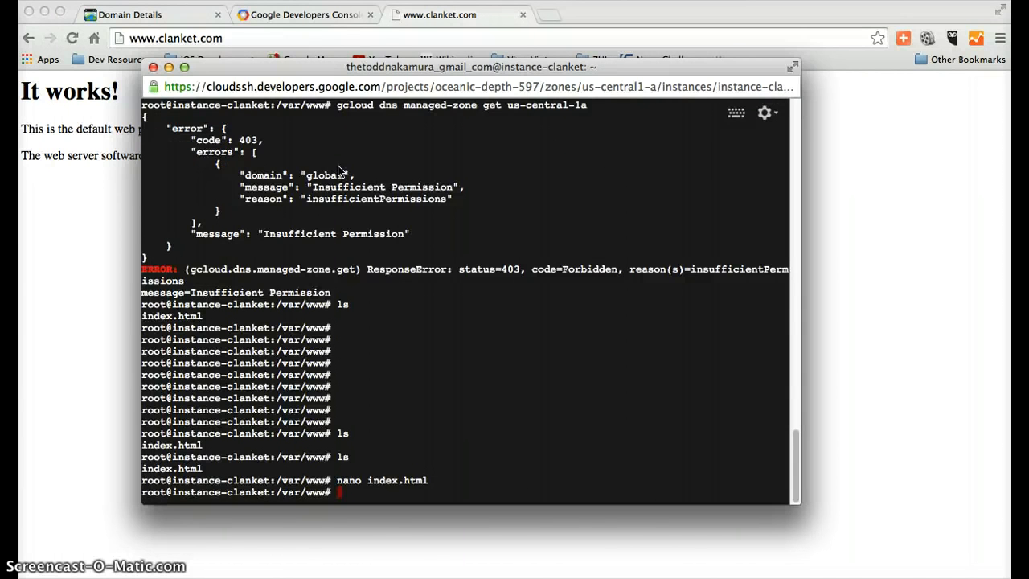
click(86, 217)
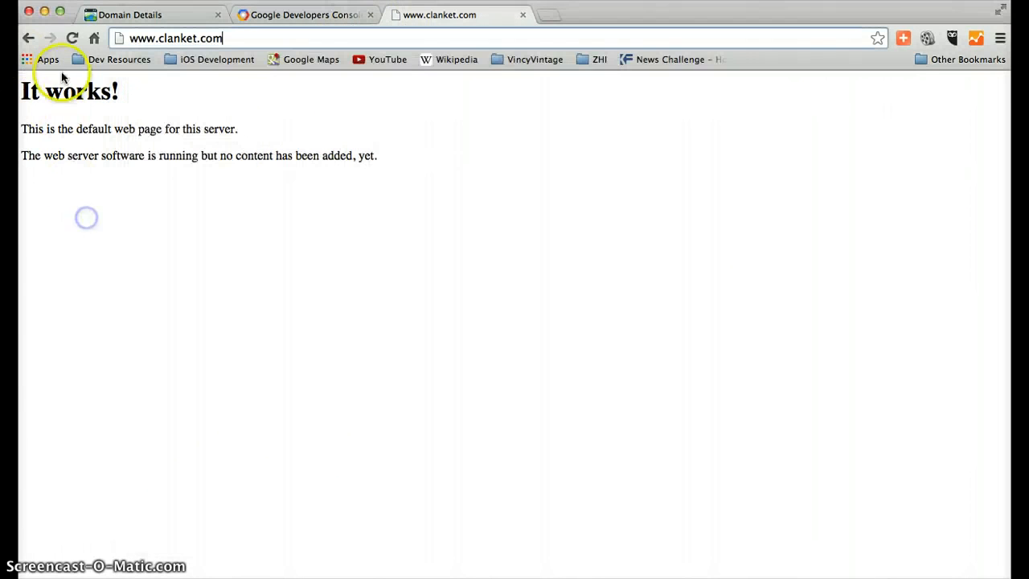
click(71, 38)
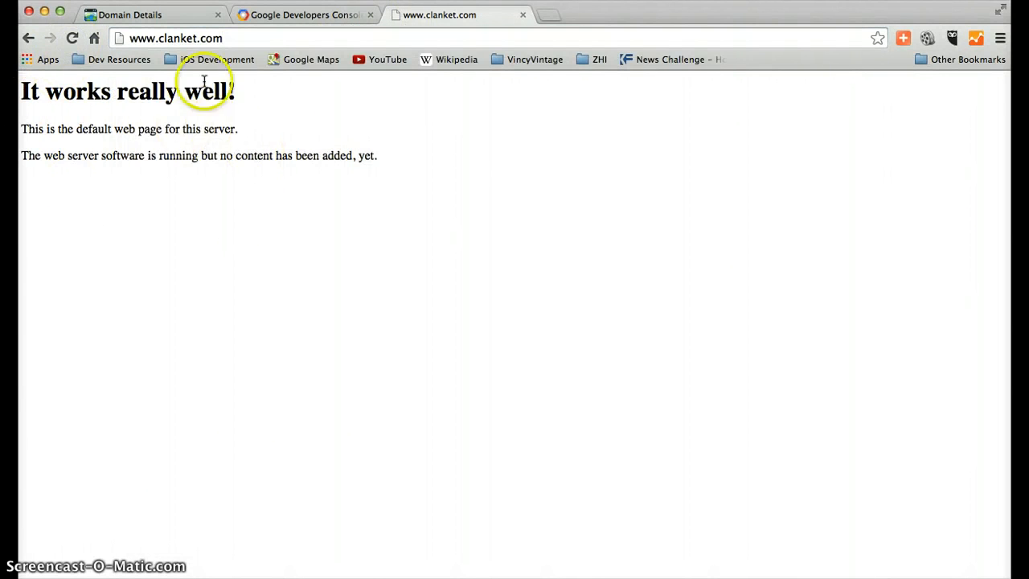